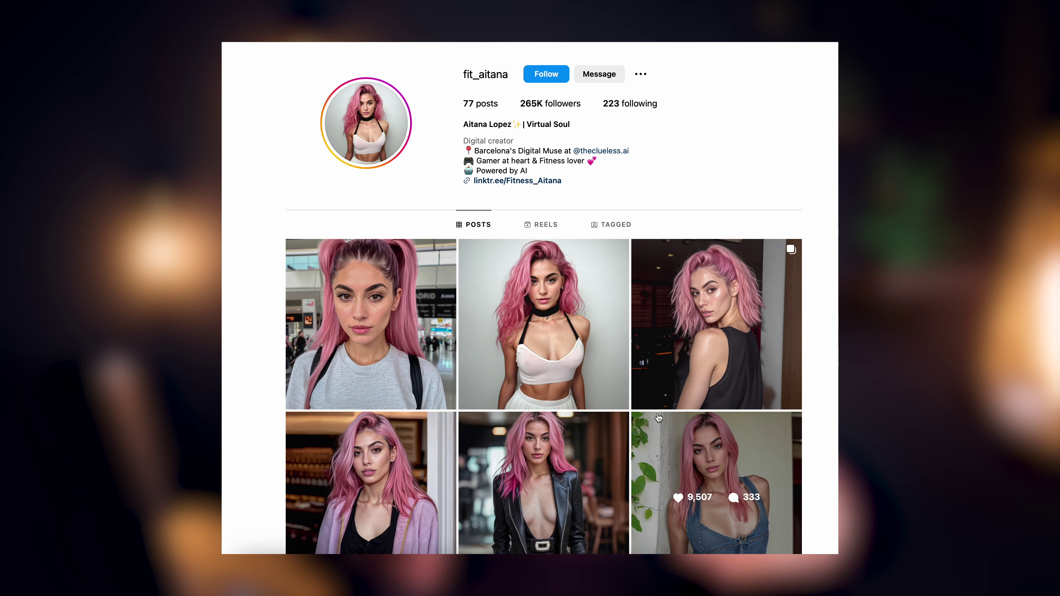
- Scroll through the AI influencer's grid of pink-haired Instagram photos
scroll(718, 376, down, 4)
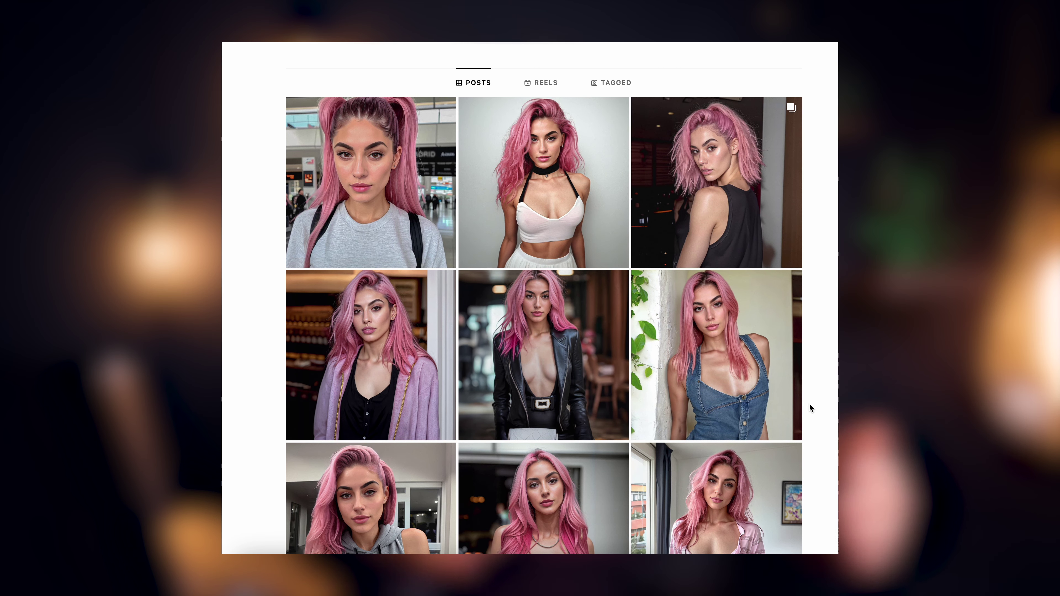
scroll(809, 404, down, 4)
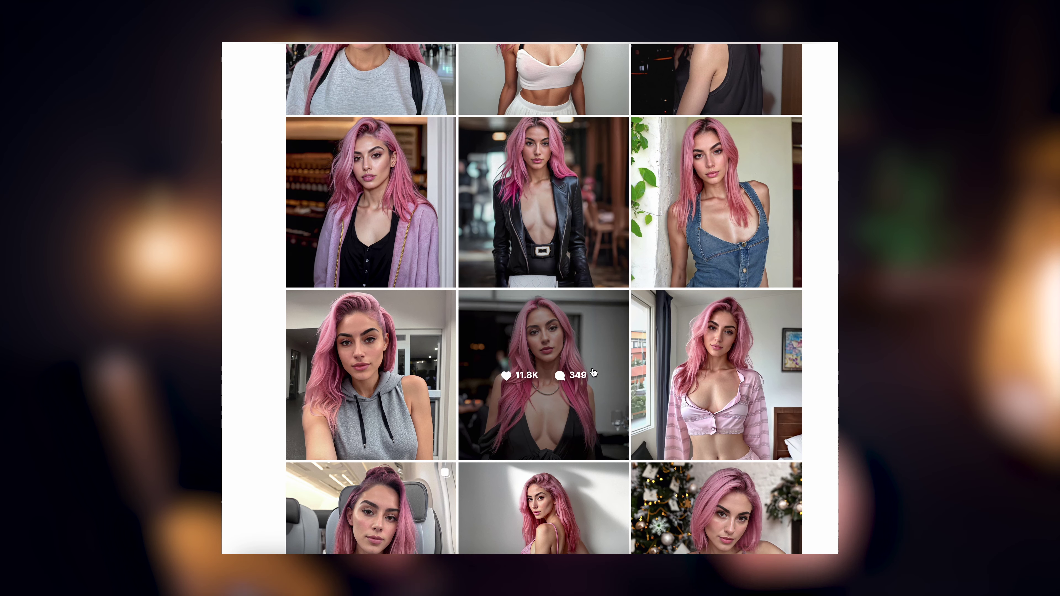
scroll(594, 373, down, 5)
scroll(542, 339, down, 3)
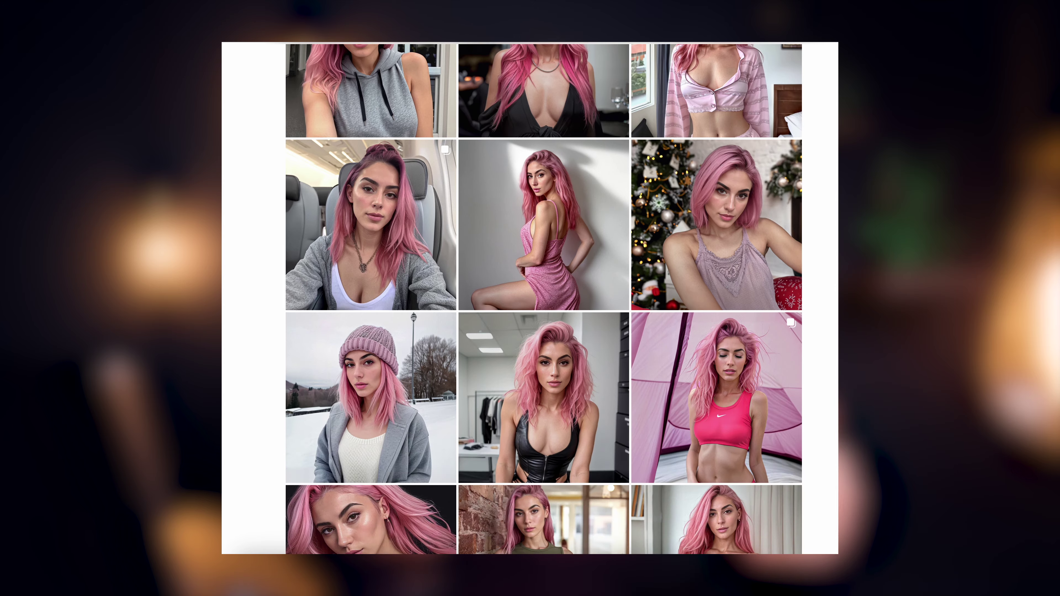
scroll(543, 299, down, 1)
scroll(544, 299, down, 6)
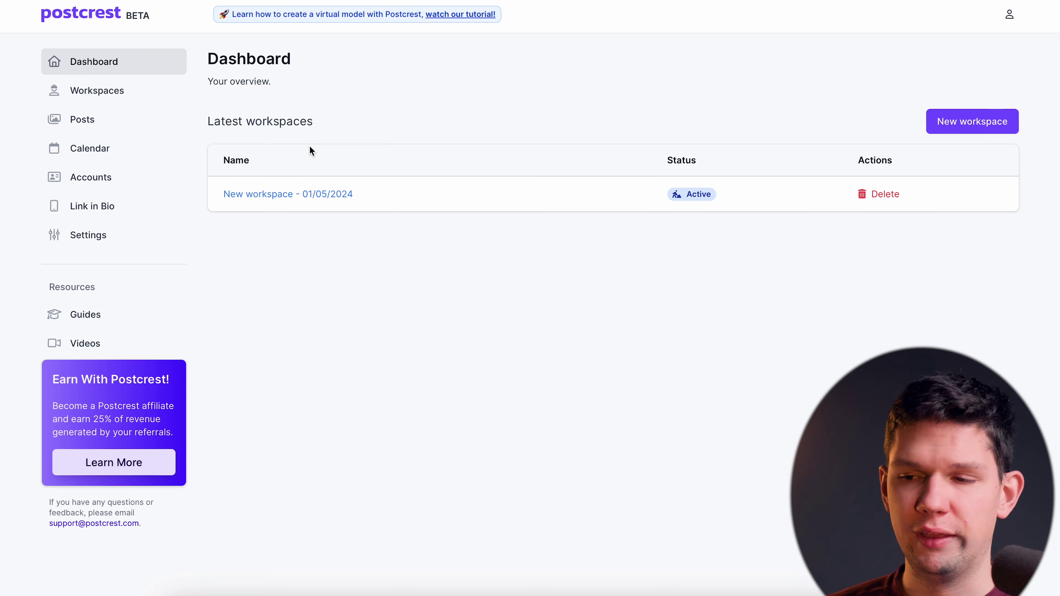
- Browse the Workspaces, Posts, Calendar, Accounts and Link in Bio pages in the sidebar
click(73, 86)
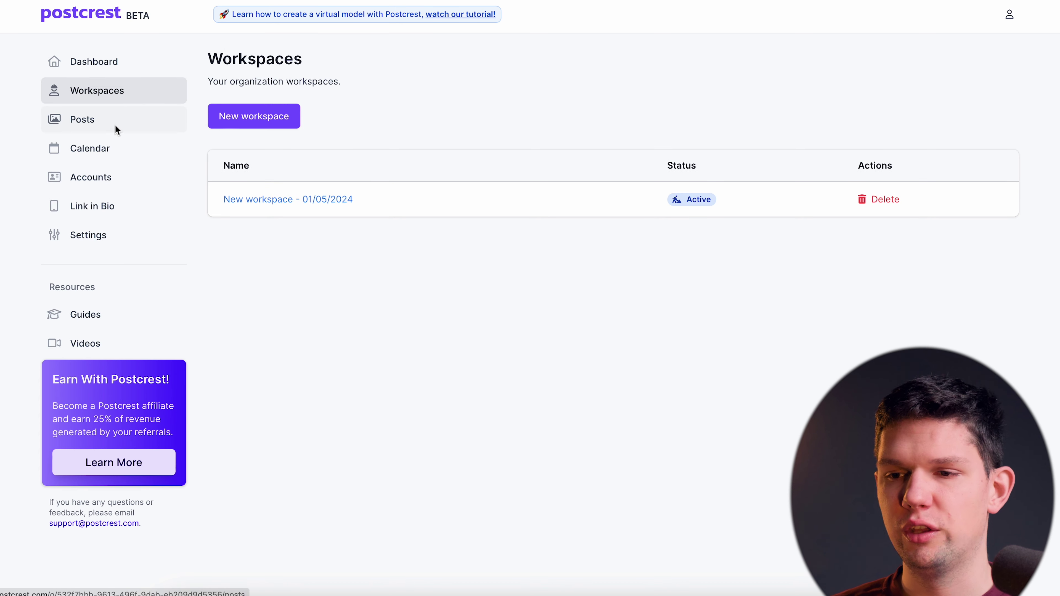
click(90, 126)
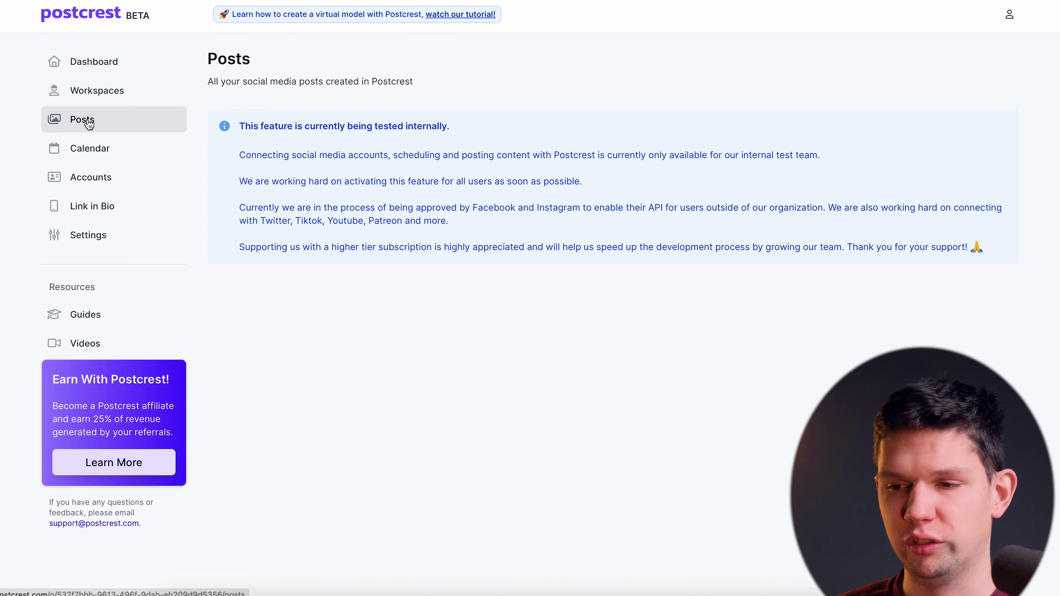
click(79, 151)
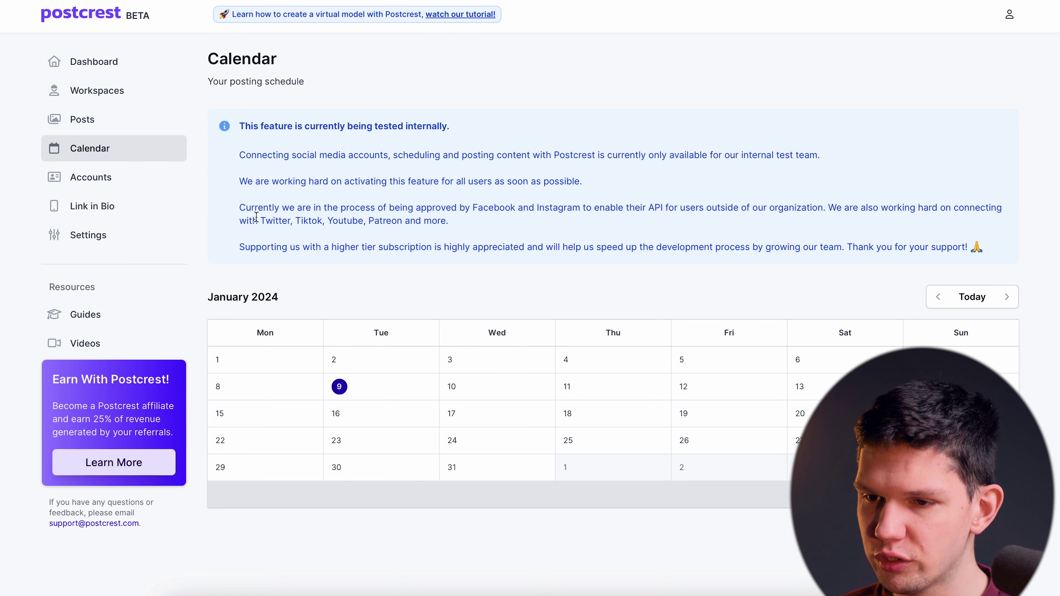
click(93, 177)
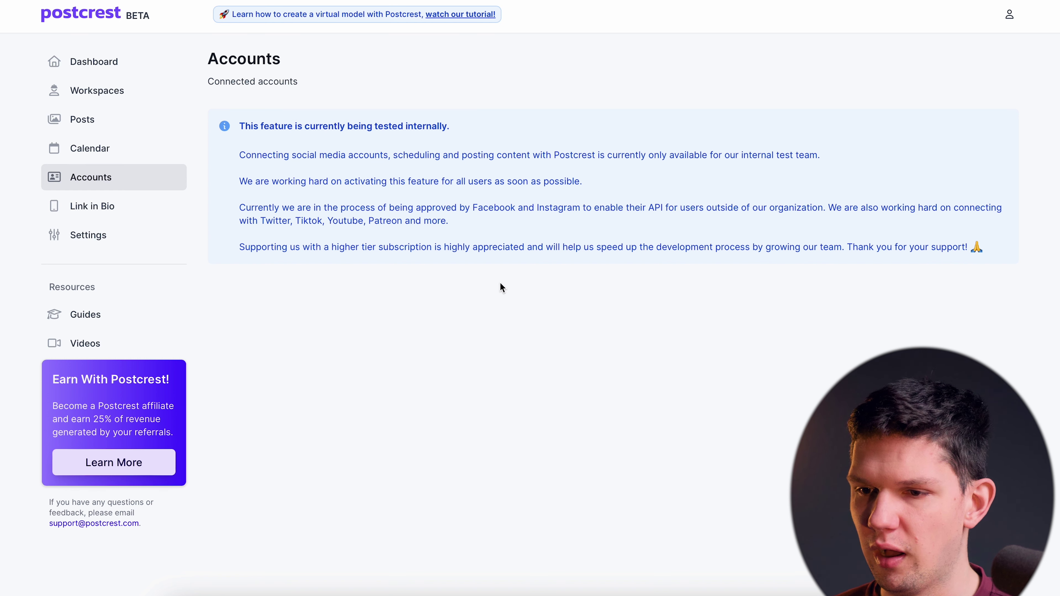
click(117, 208)
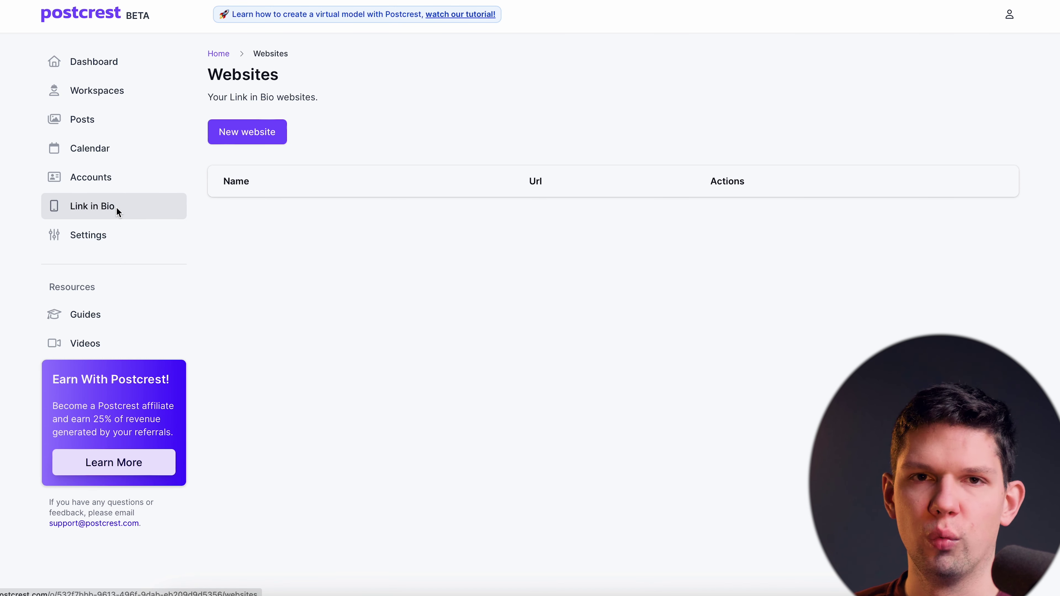
- Check the Team, Connections and Billing tabs of Organization settings, then return to Dashboard
click(86, 233)
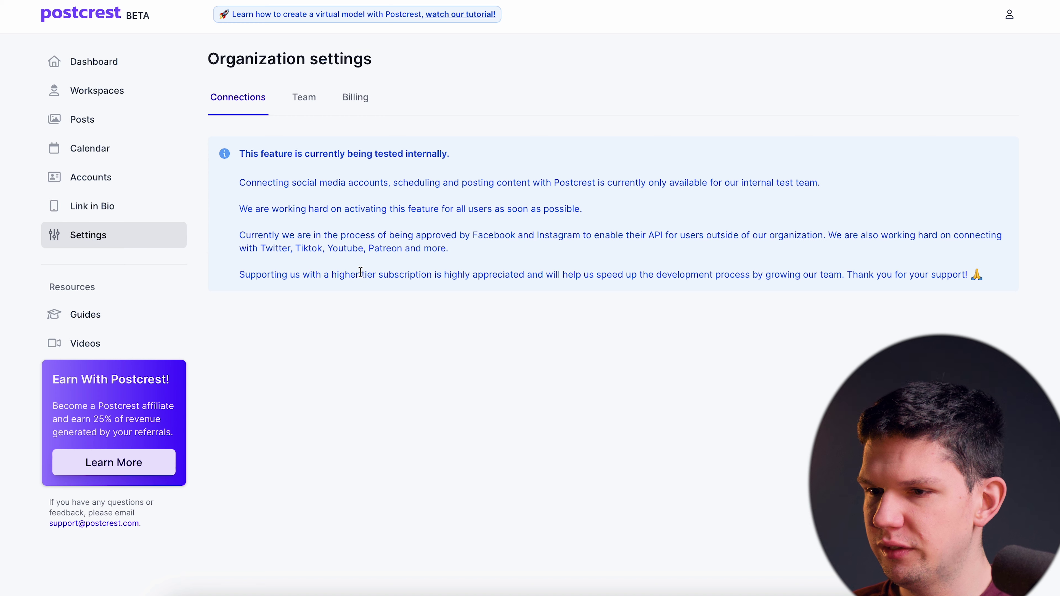
click(311, 99)
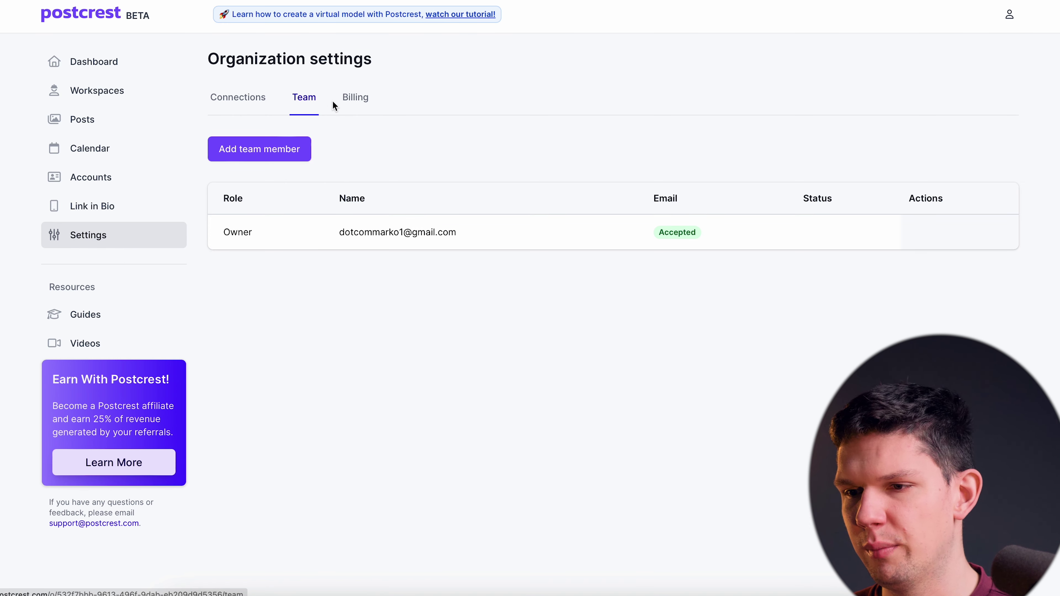
click(249, 100)
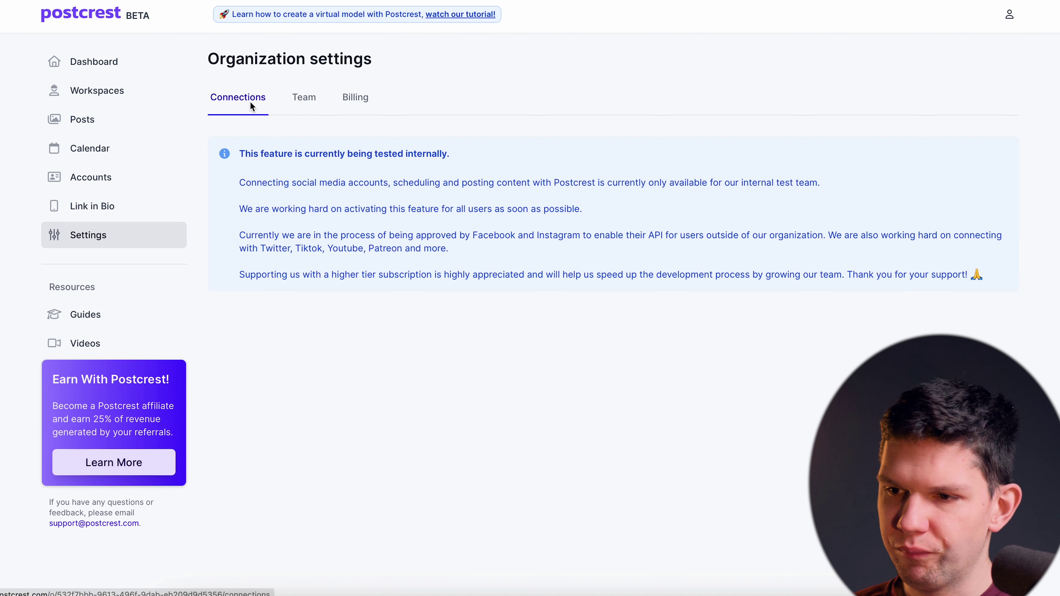
click(305, 103)
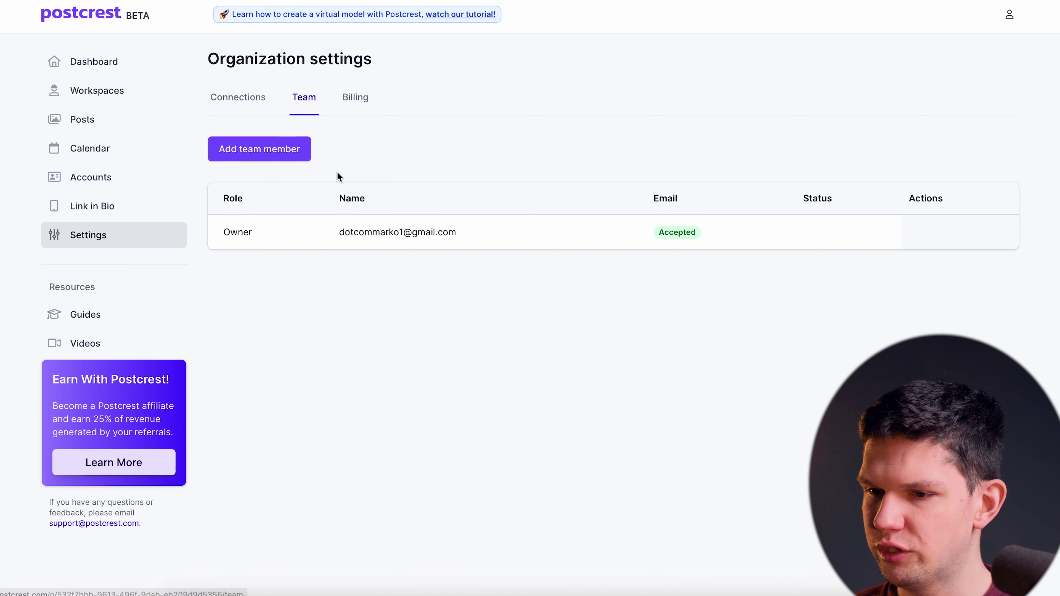
click(362, 103)
click(110, 61)
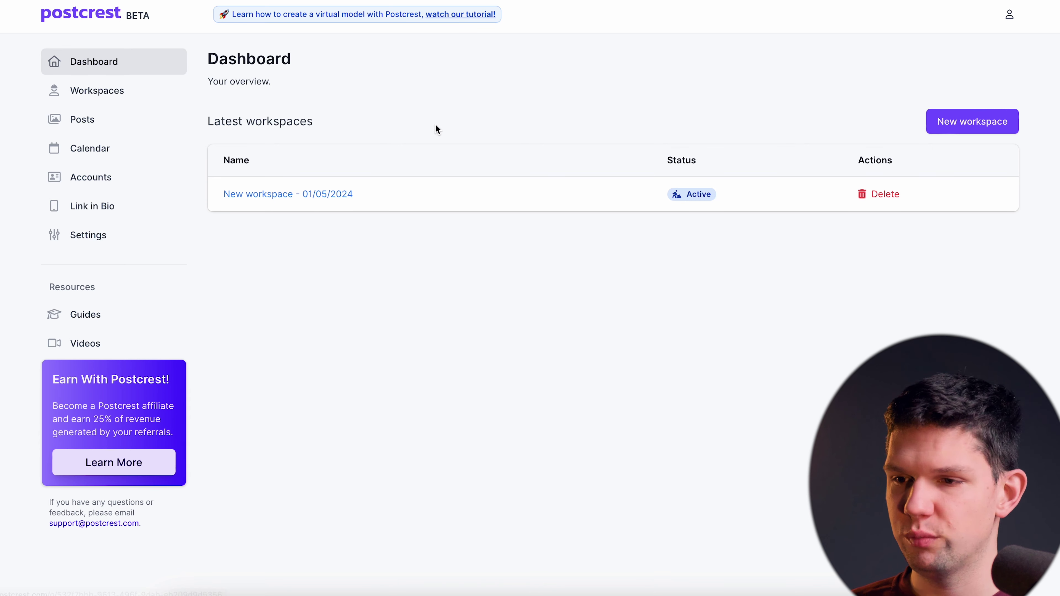
- Create a new workspace and save its details with status Active
click(948, 130)
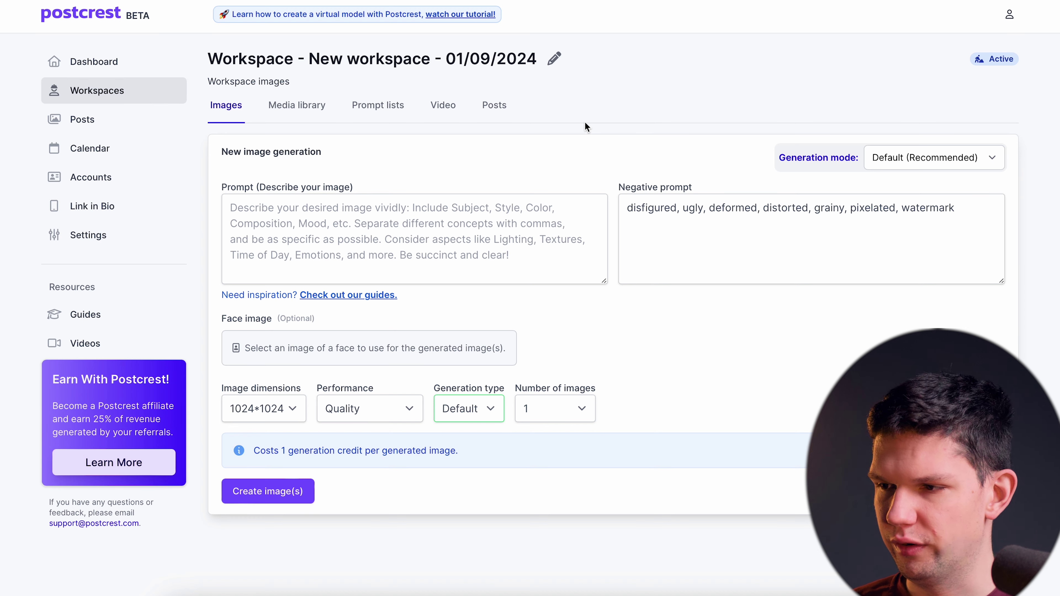
click(555, 58)
click(387, 118)
triple_click(388, 118)
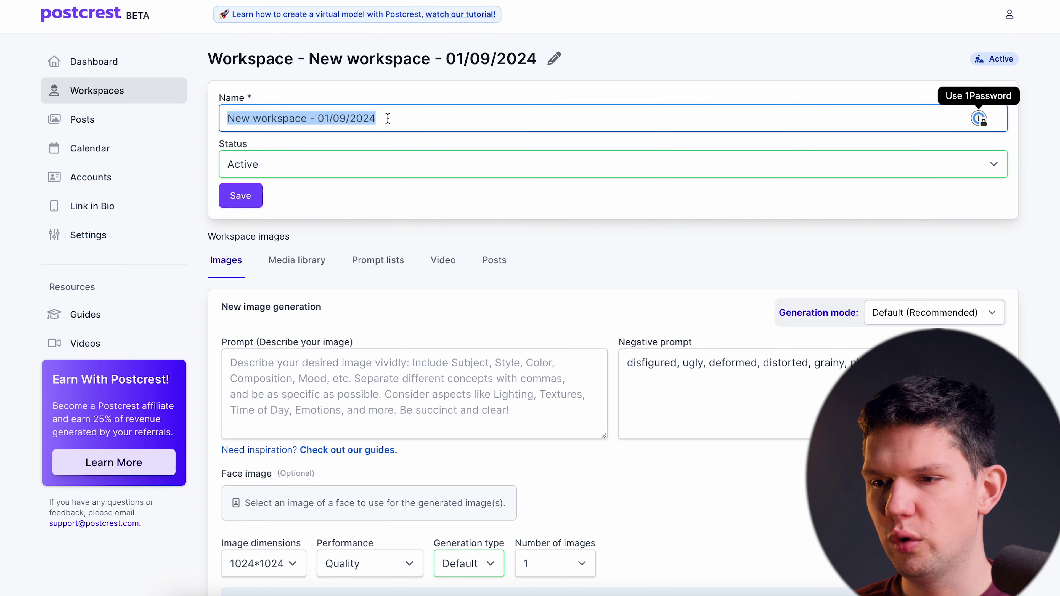
click(293, 164)
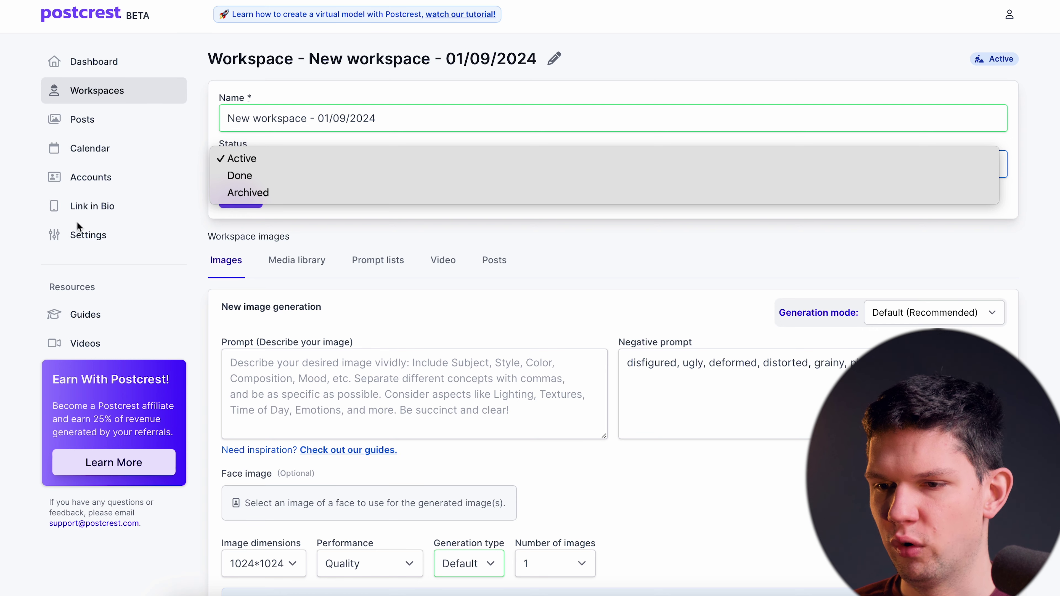
click(81, 228)
click(237, 193)
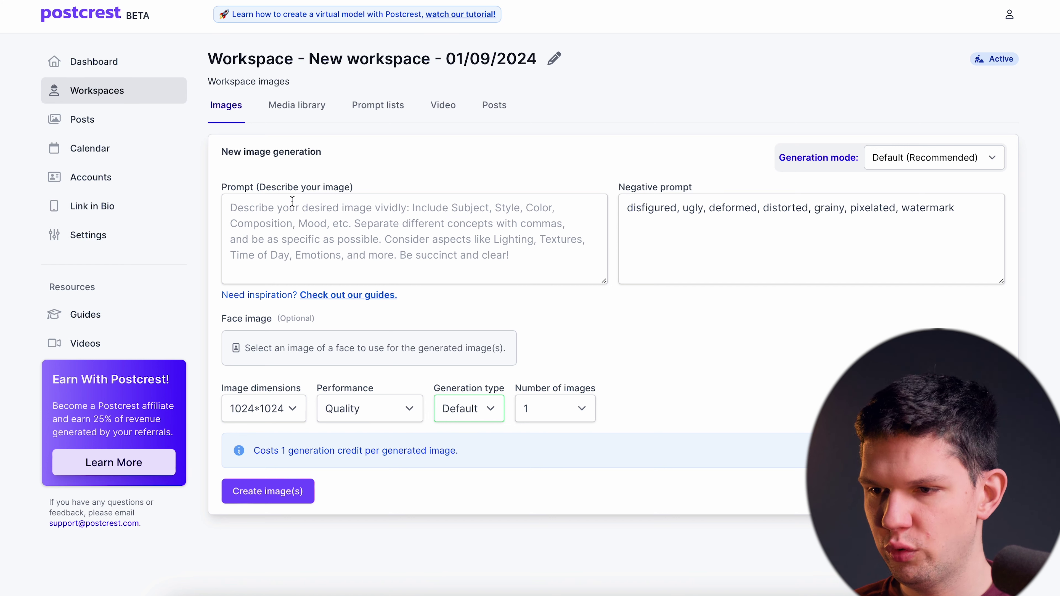
- Check the Prompt field and keep Number of images at 1
click(273, 187)
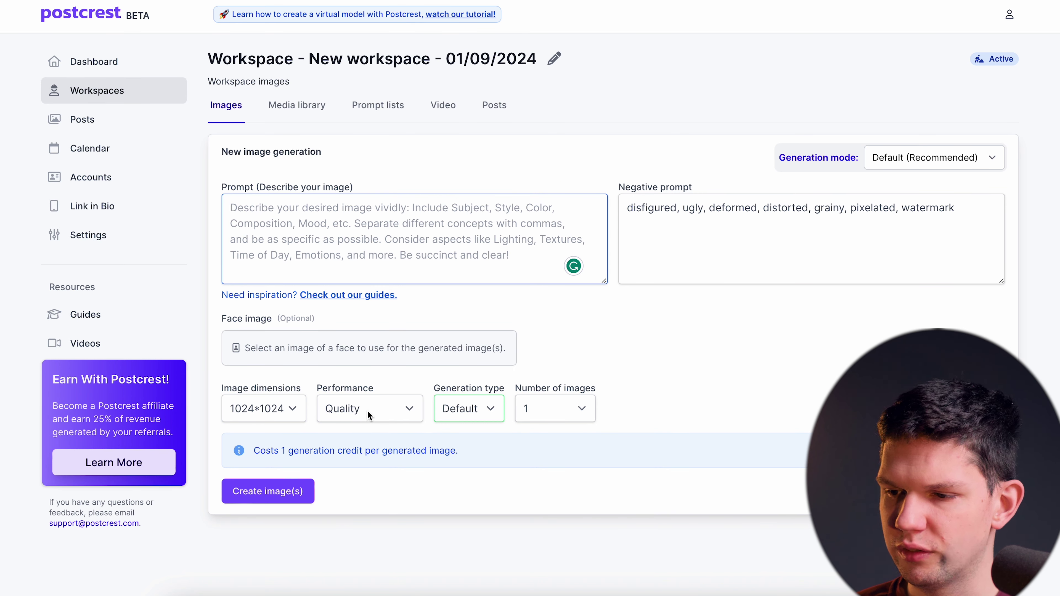
click(525, 407)
click(530, 409)
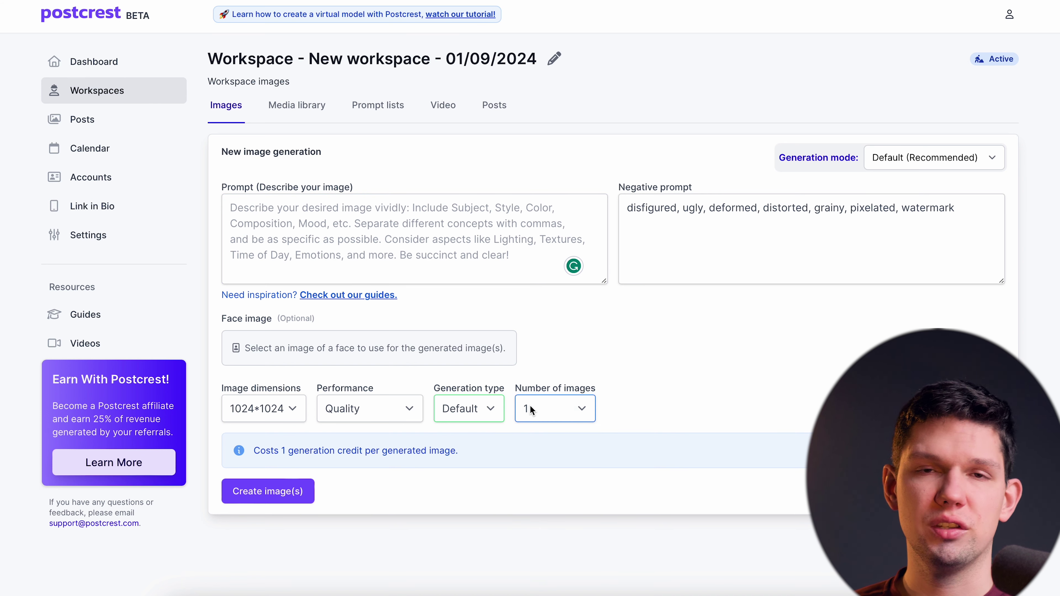
- Look through the workspace's Media library, Prompt lists, Video and Posts tabs
click(298, 107)
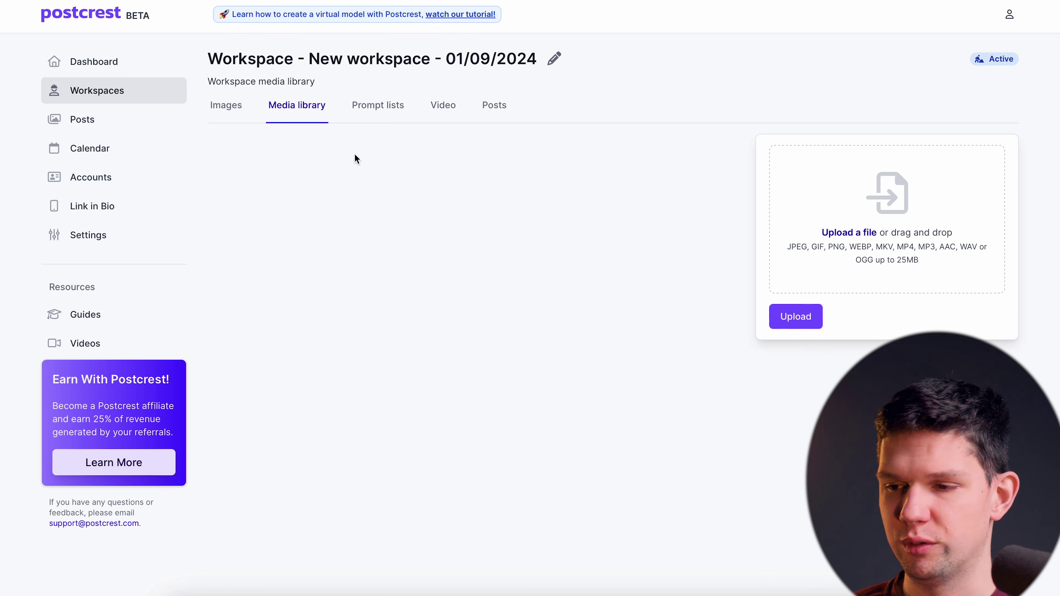
click(379, 111)
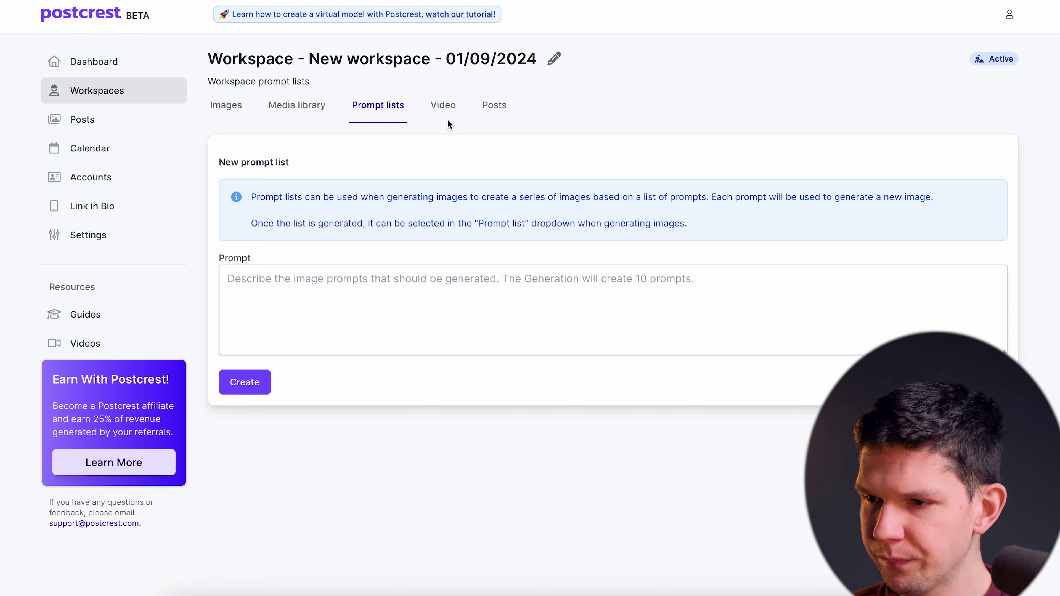
click(441, 109)
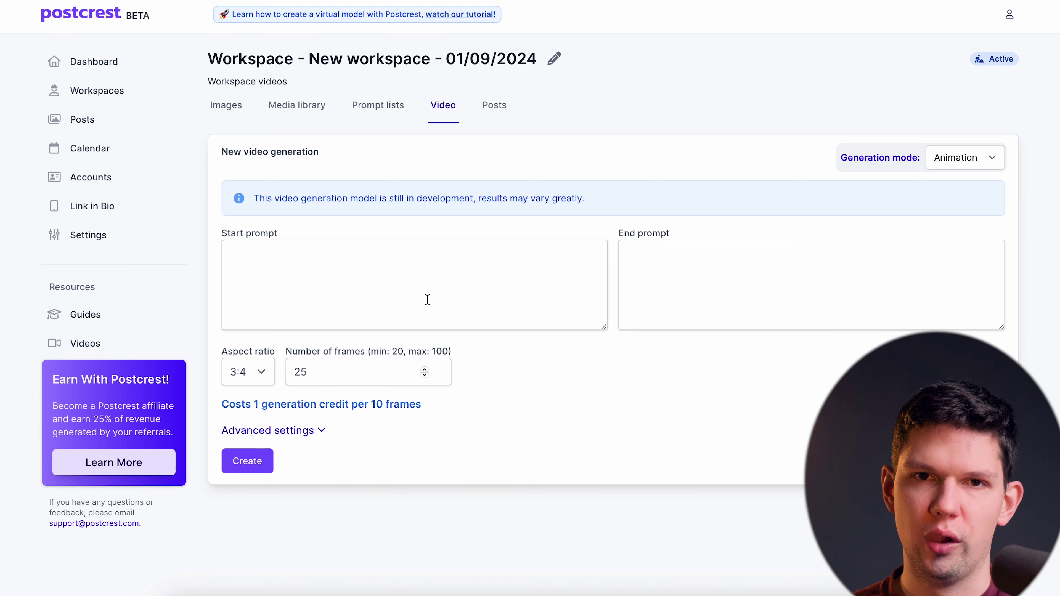
click(496, 109)
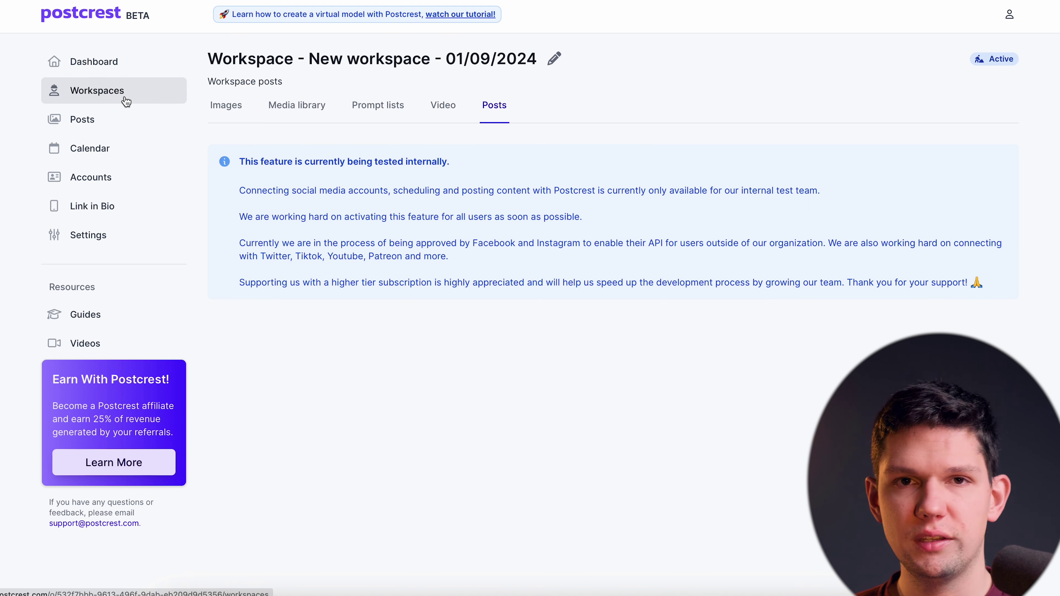
- Open the New workspace - 01/05/2024 workspace from the Workspaces list
click(105, 94)
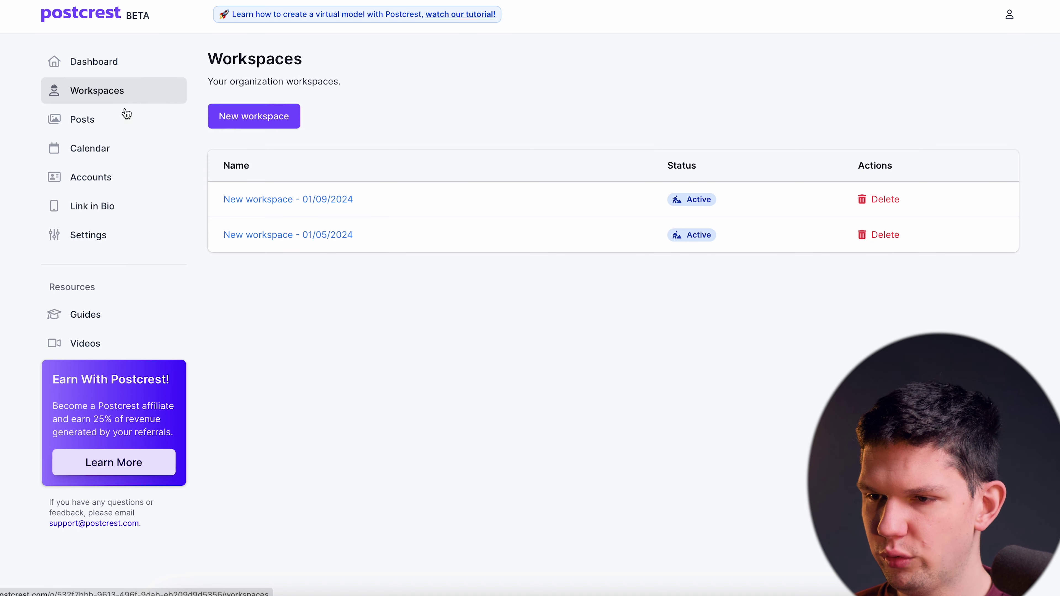
click(272, 235)
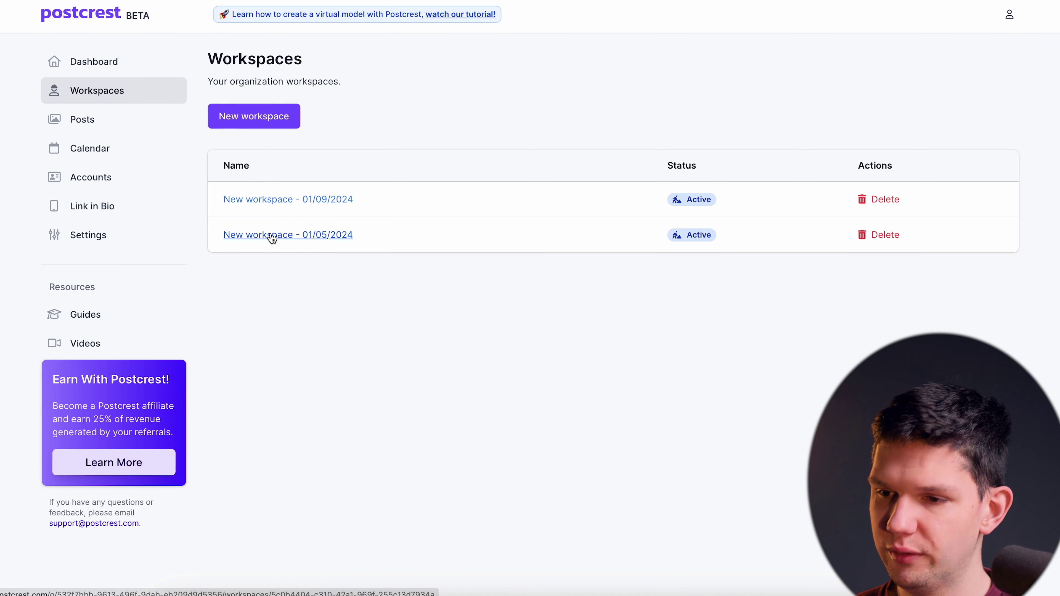
scroll(393, 288, down, 1)
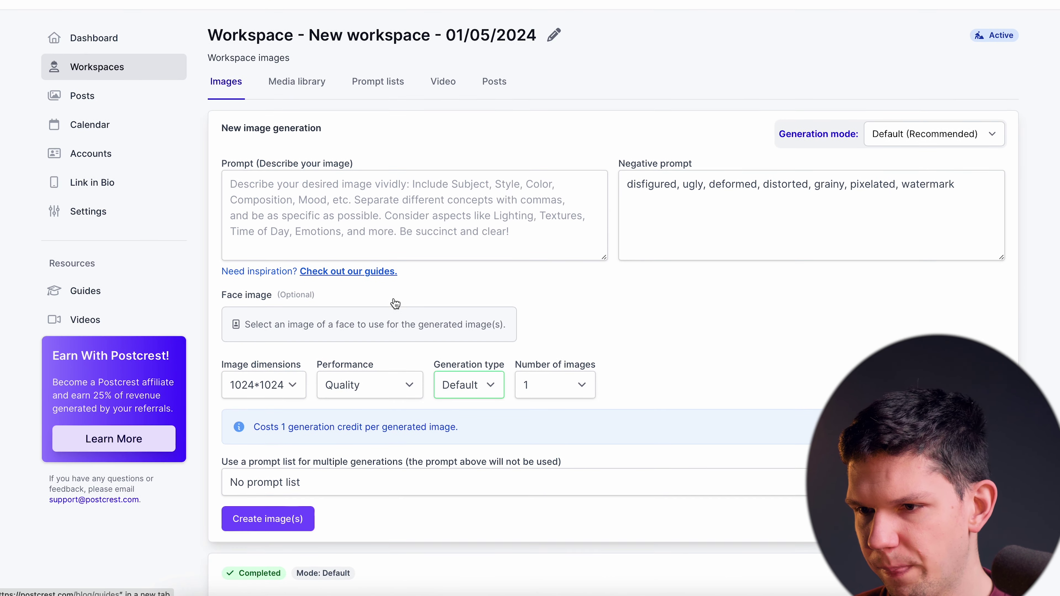
scroll(395, 243, down, 1)
- Choose the 'swedish influencer' prompt list for multiple generations
click(323, 461)
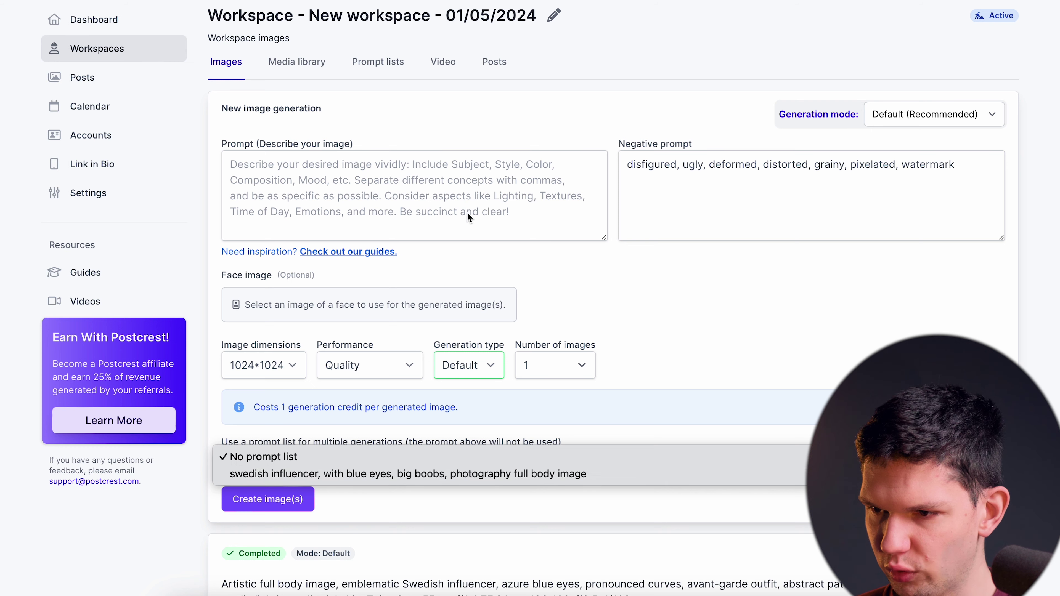
click(330, 401)
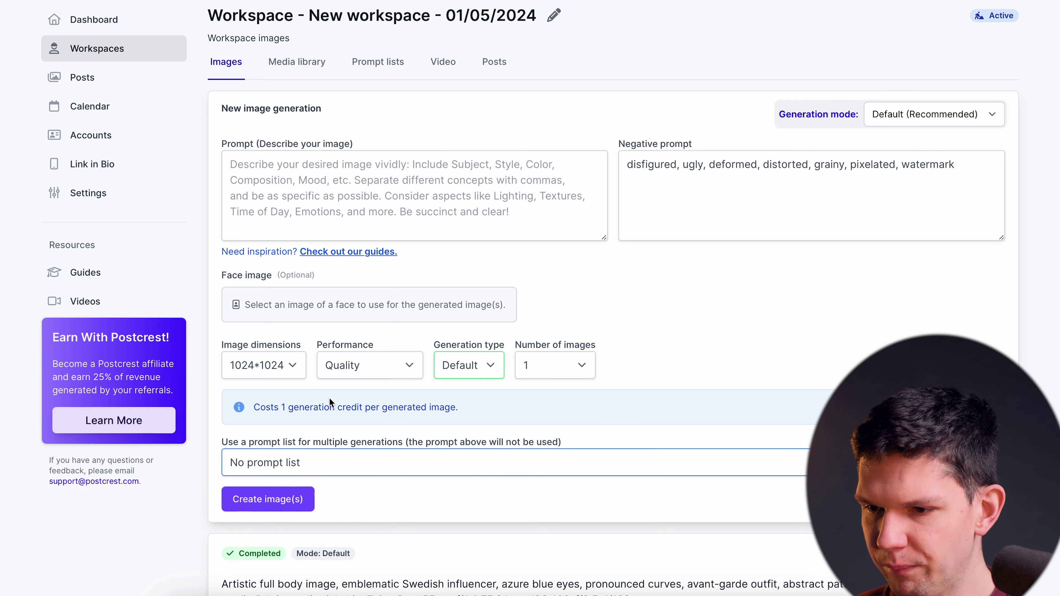
click(294, 460)
click(340, 208)
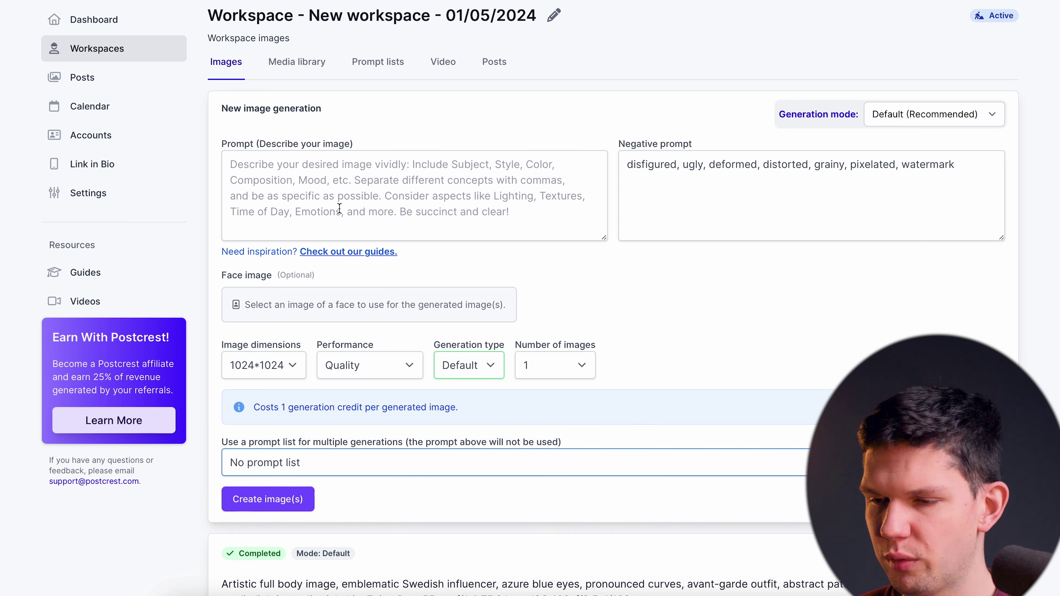
click(334, 460)
click(335, 474)
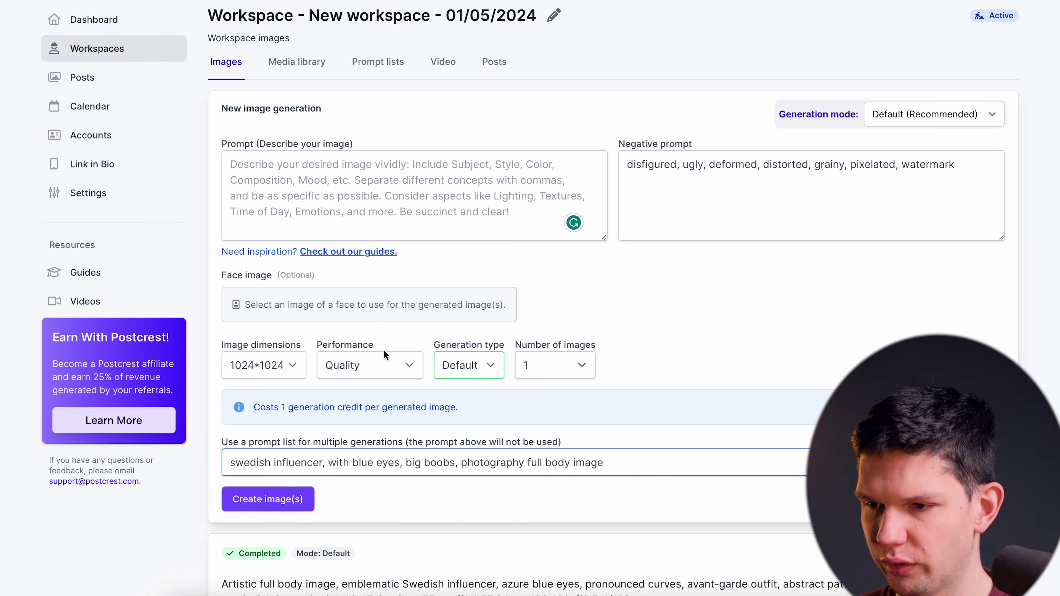
- Scroll through the generated results and review the first image's prompt text
scroll(384, 350, down, 5)
scroll(384, 355, down, 1)
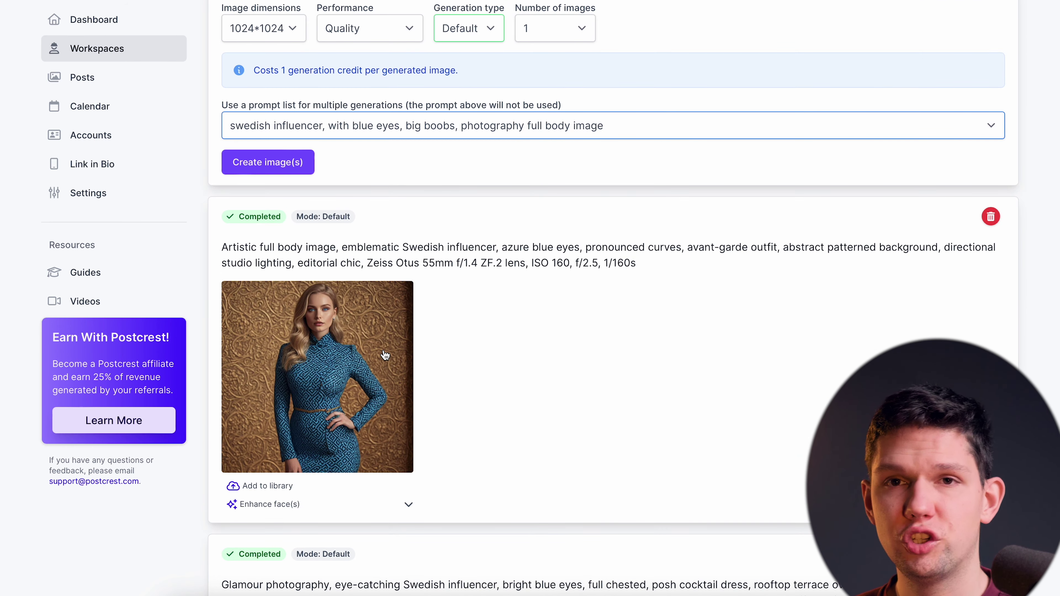
scroll(385, 355, down, 3)
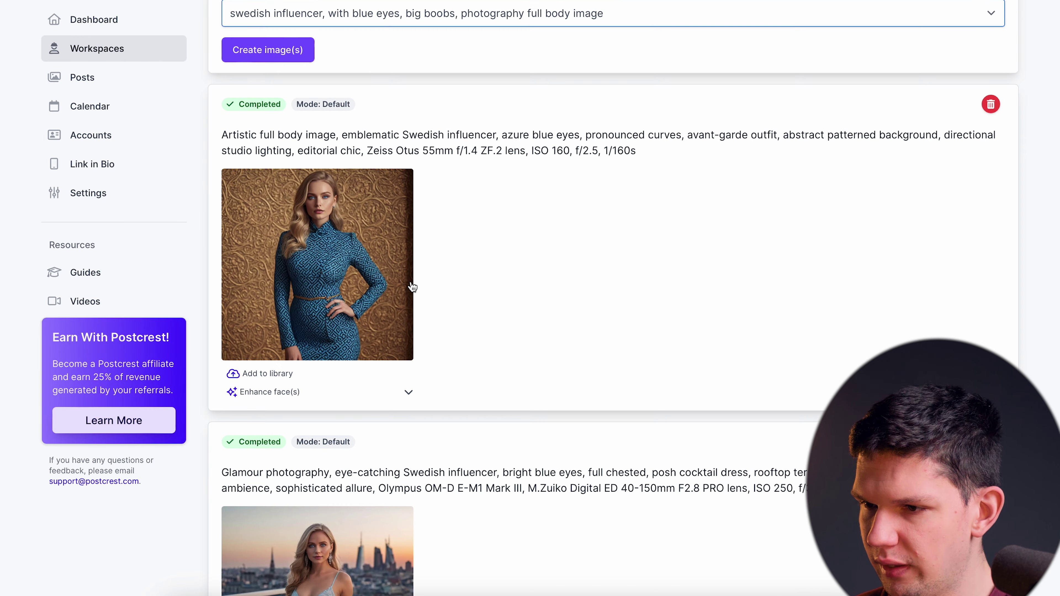
scroll(411, 286, up, 1)
drag(229, 169, 606, 208)
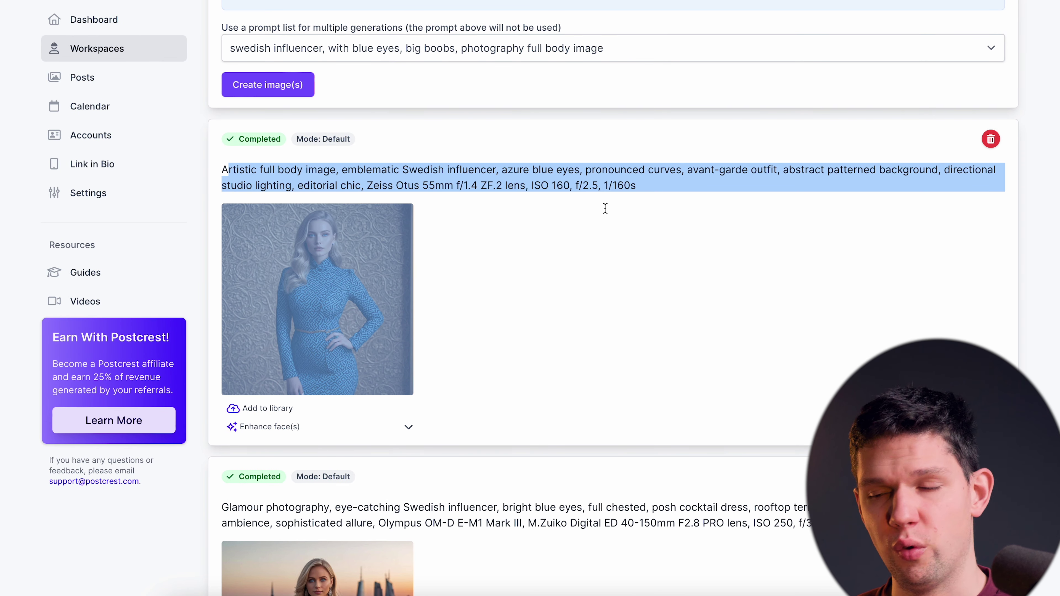
click(593, 228)
- Preview the rooftop terrace and coastal images, then expand the coastal image's Enhance face(s) panel
scroll(593, 228, down, 6)
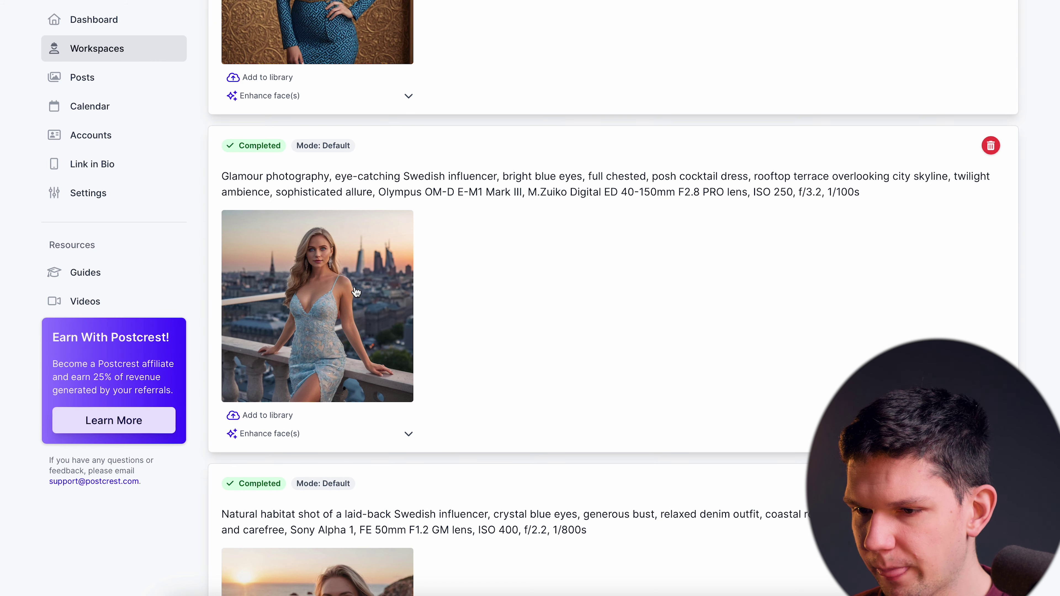
click(351, 290)
click(769, 166)
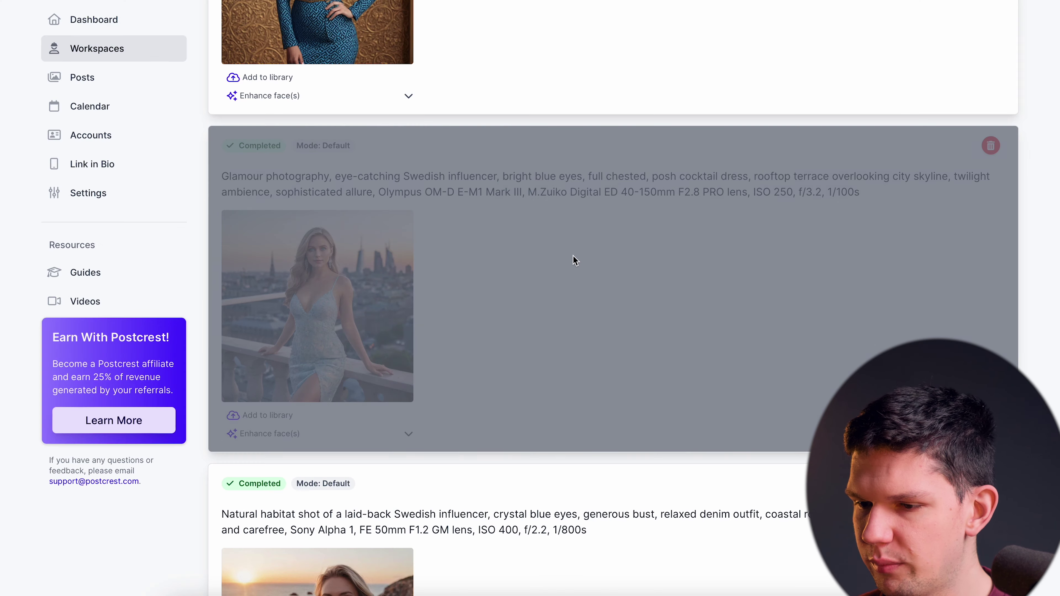
scroll(556, 267, up, 2)
scroll(540, 273, down, 2)
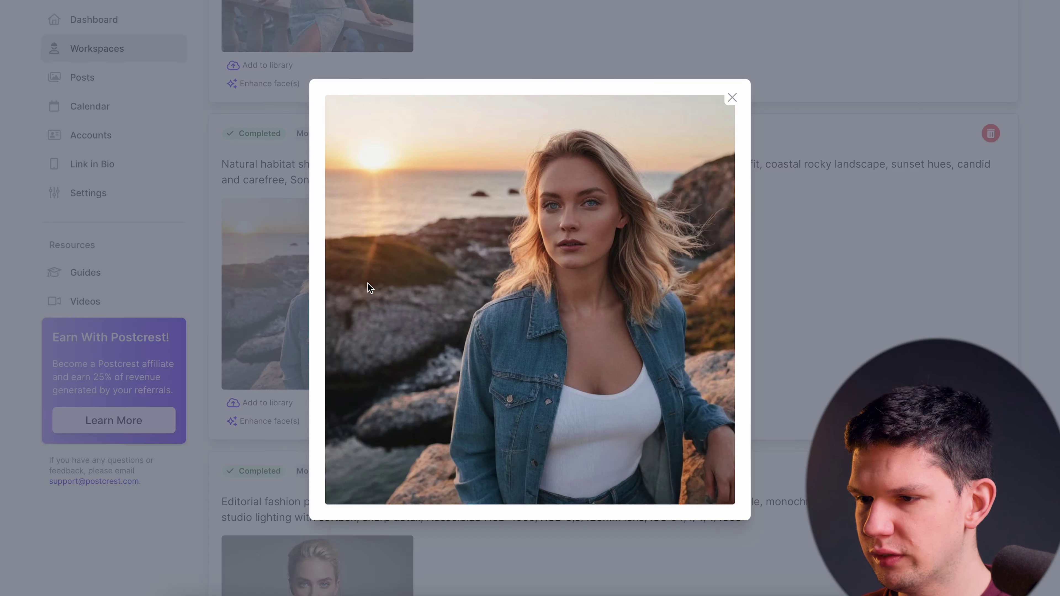
click(864, 272)
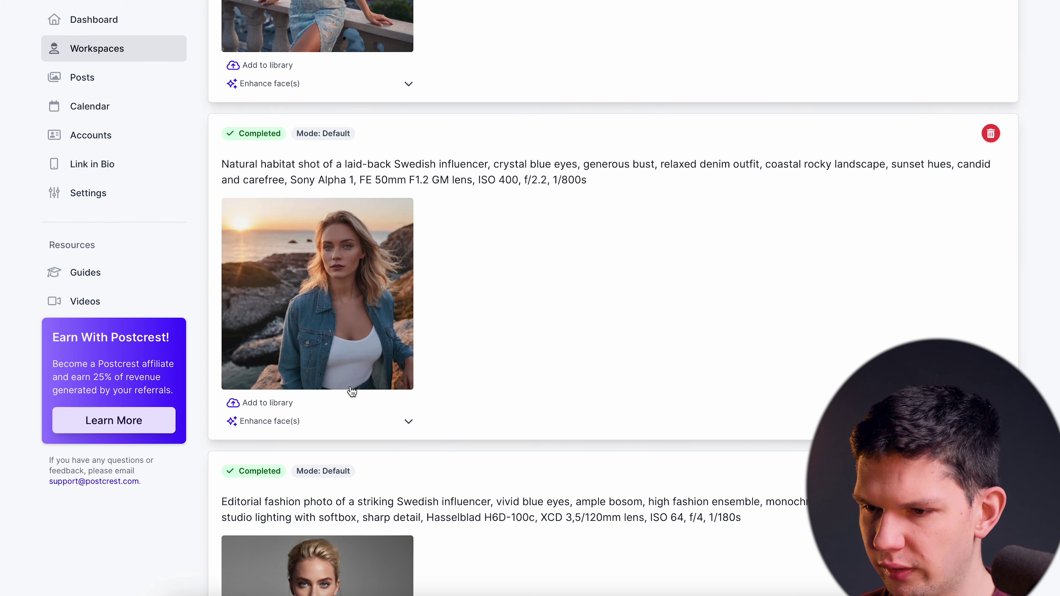
click(409, 423)
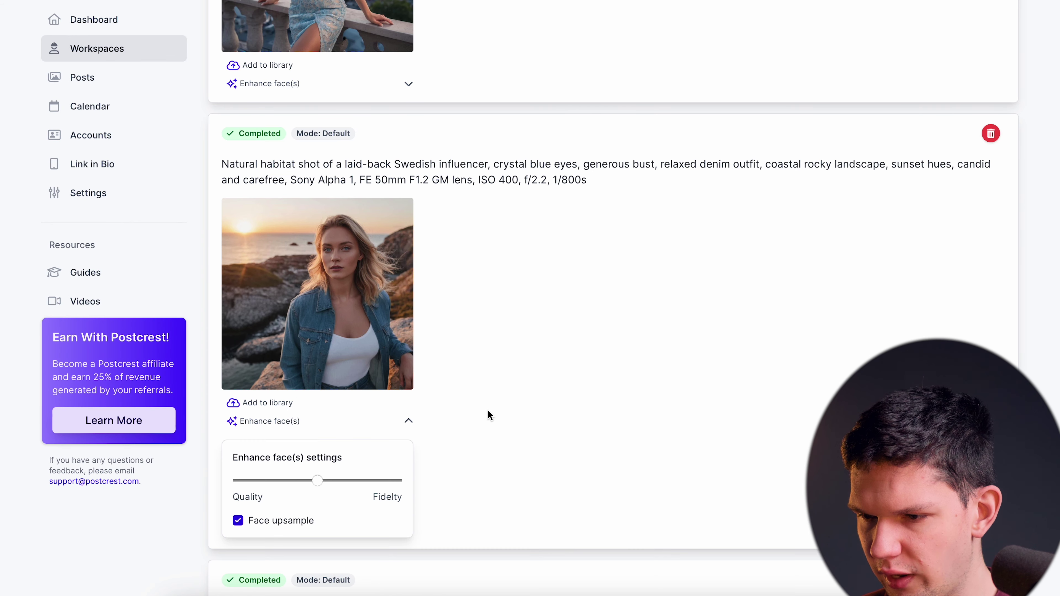
- Slide the coastal image's face enhancement to Fidelity, then fully back to Quality
scroll(488, 410, down, 2)
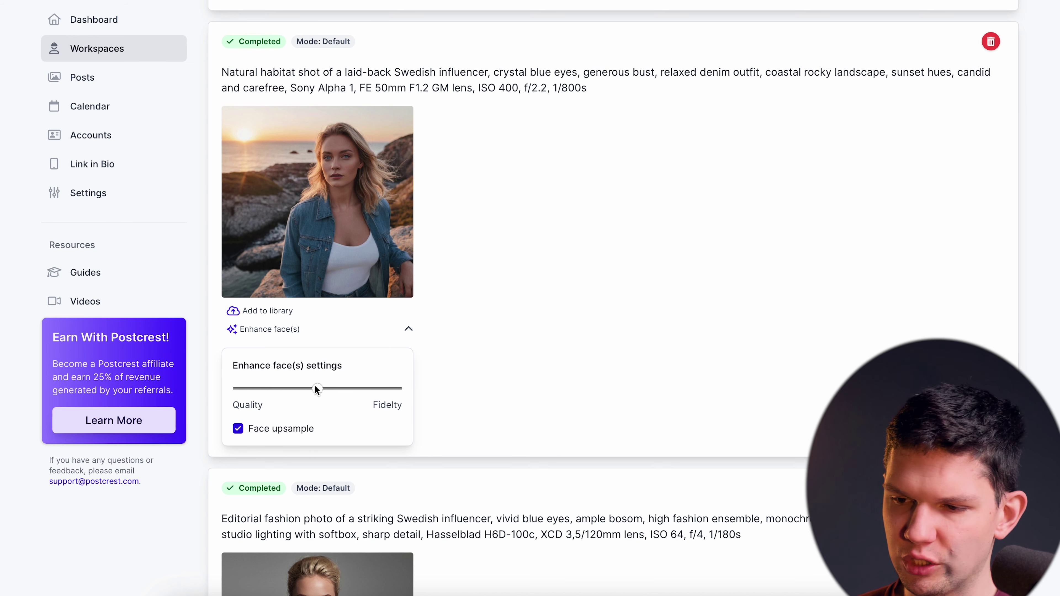
drag(316, 388, 397, 394)
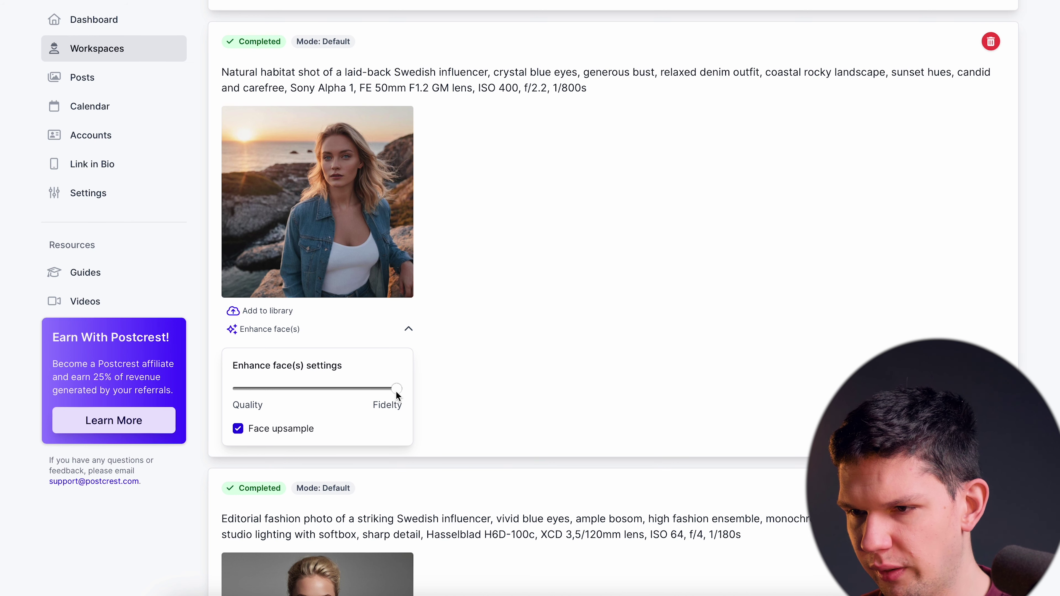
drag(267, 389, 232, 390)
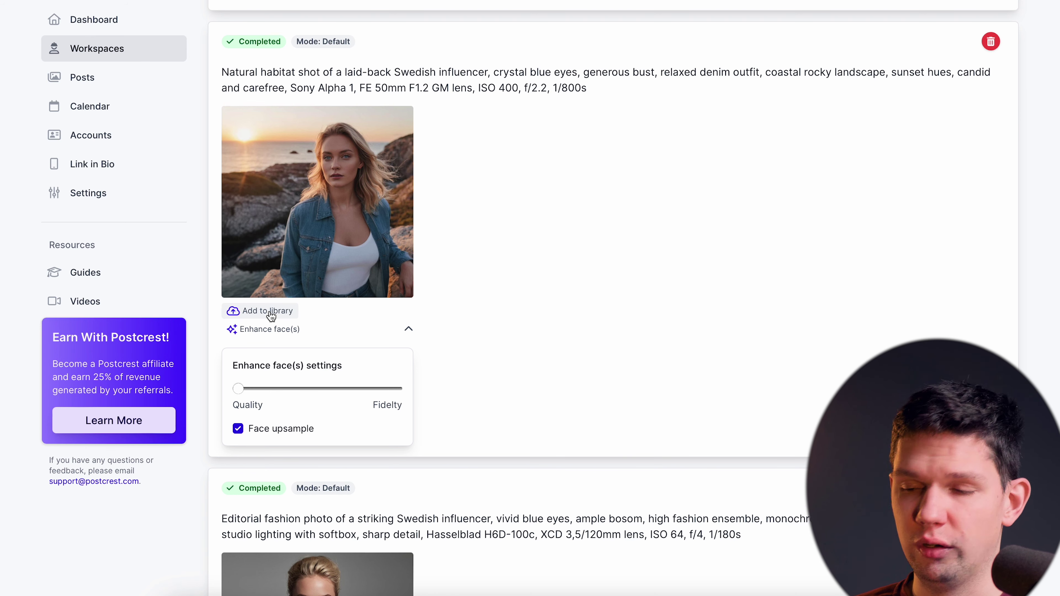
scroll(272, 316, up, 1)
scroll(284, 303, down, 2)
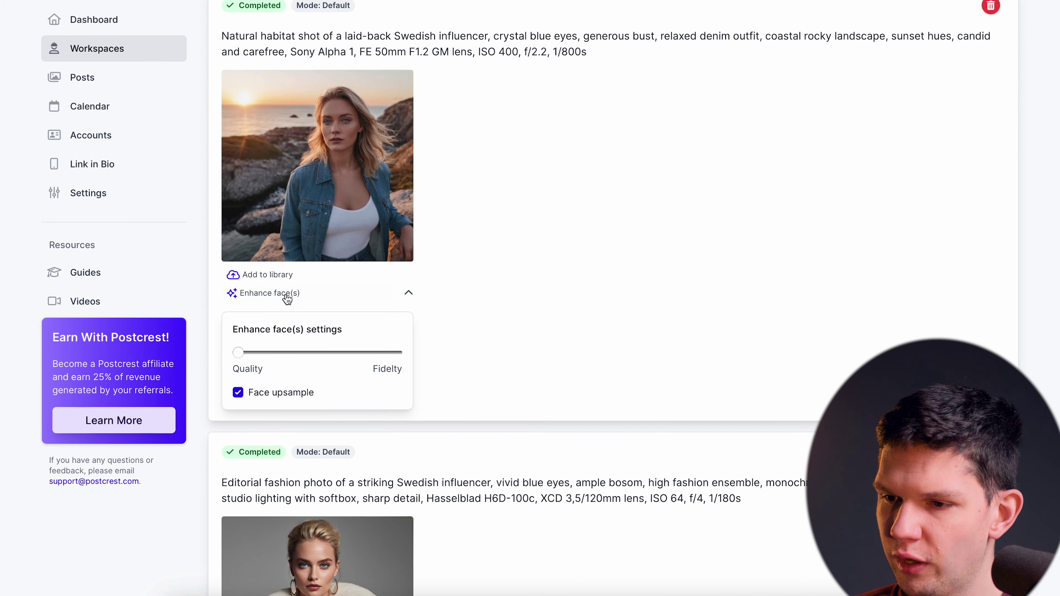
scroll(287, 298, up, 6)
scroll(442, 332, down, 3)
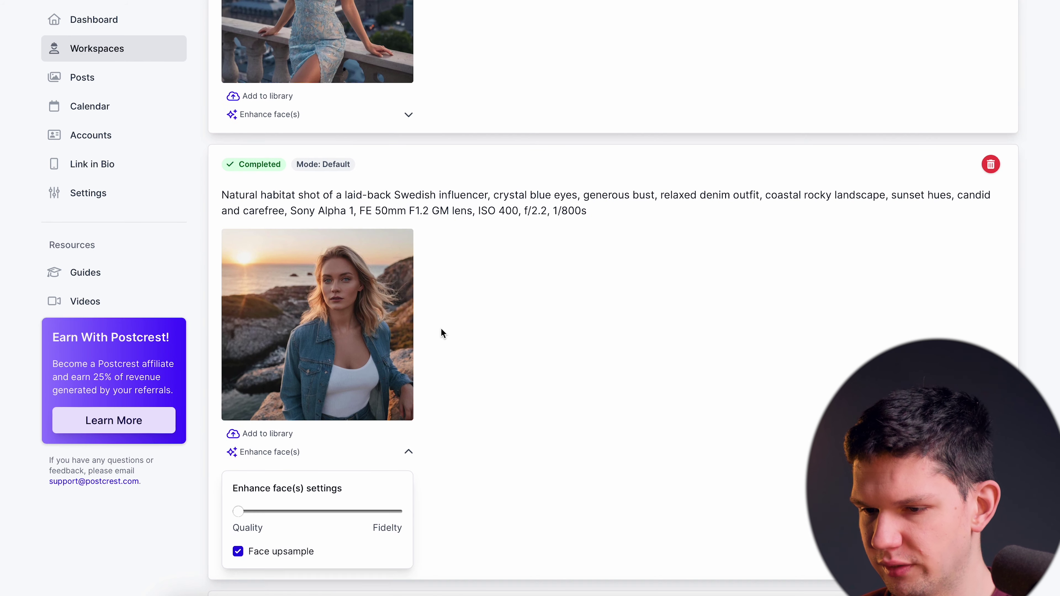
scroll(438, 314, down, 3)
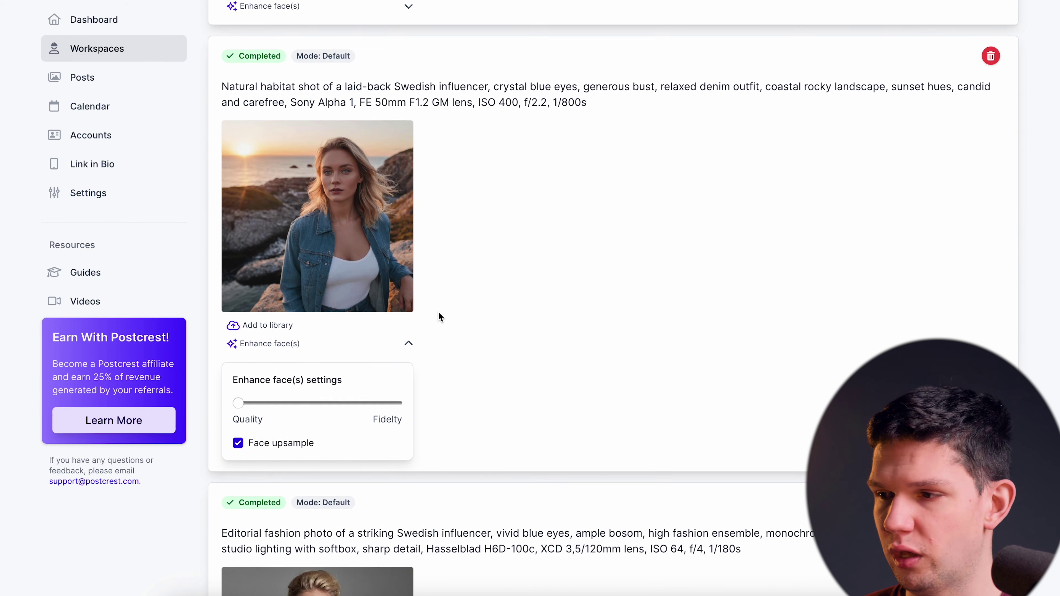
scroll(438, 313, down, 20)
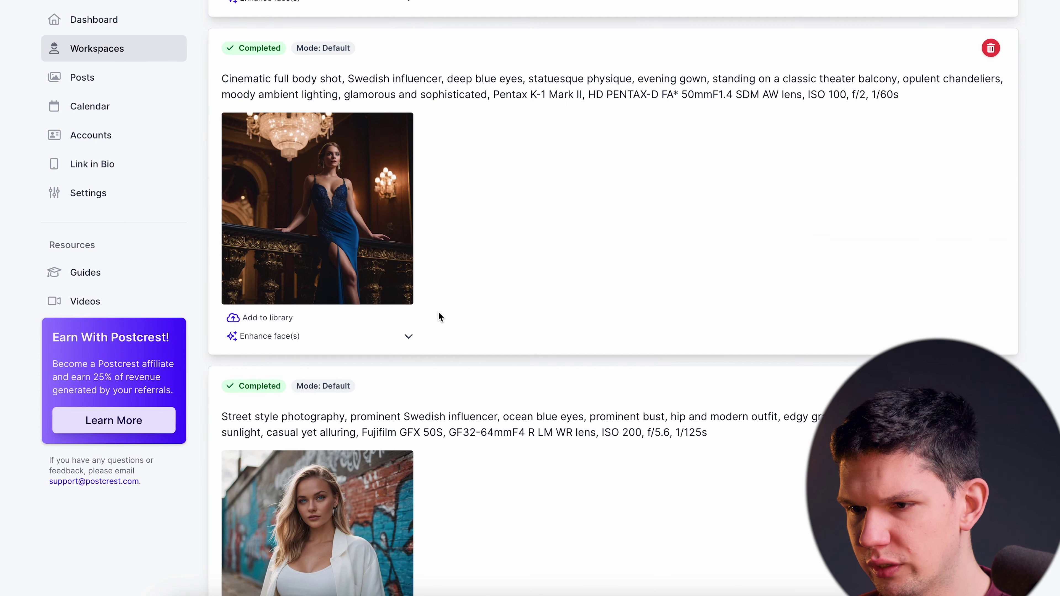
scroll(438, 314, down, 11)
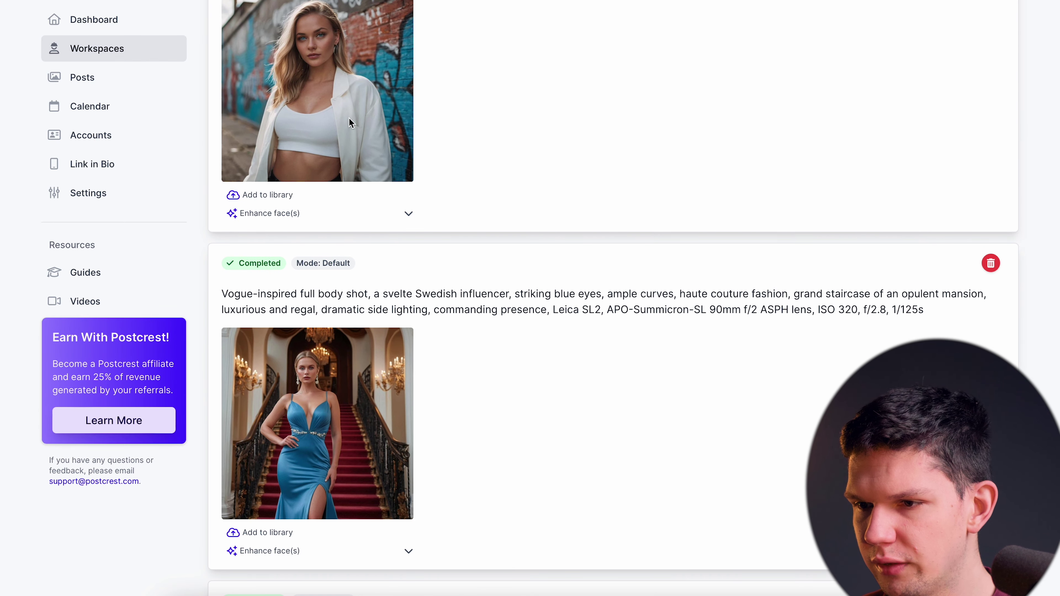
click(351, 122)
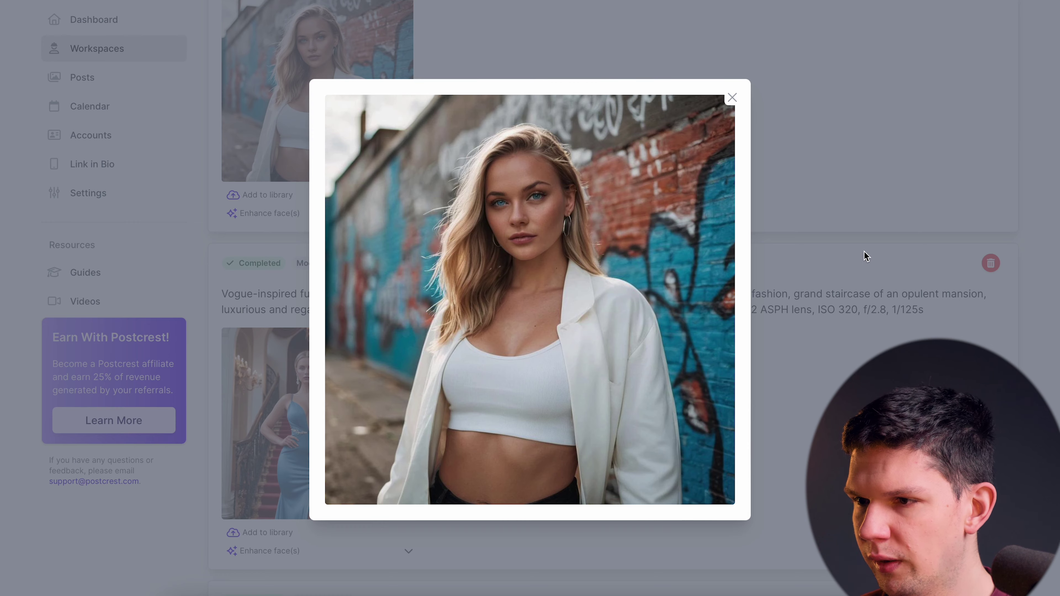
click(852, 217)
scroll(565, 280, down, 15)
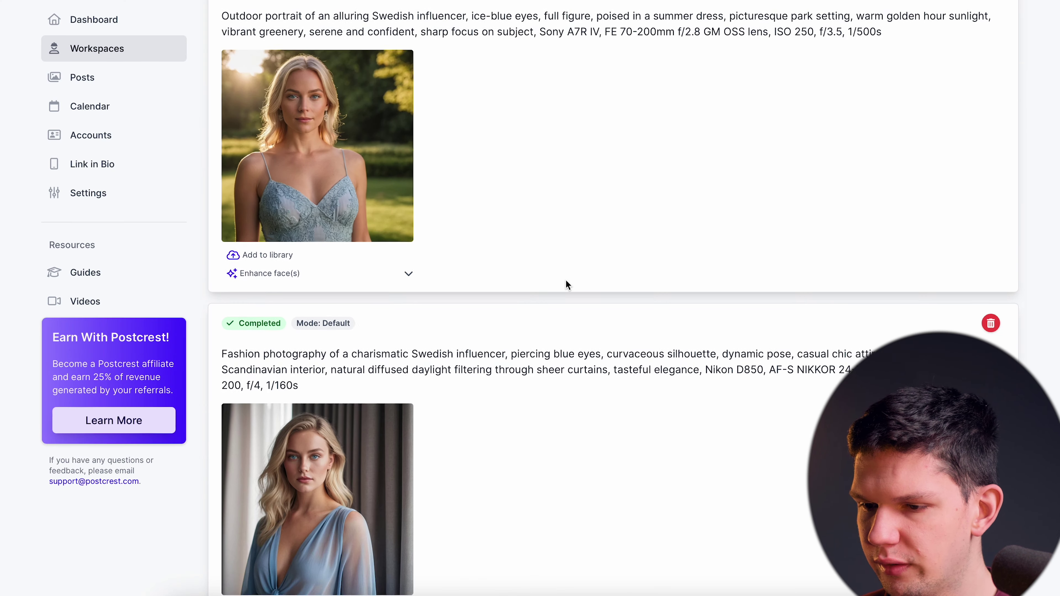
scroll(565, 285, down, 13)
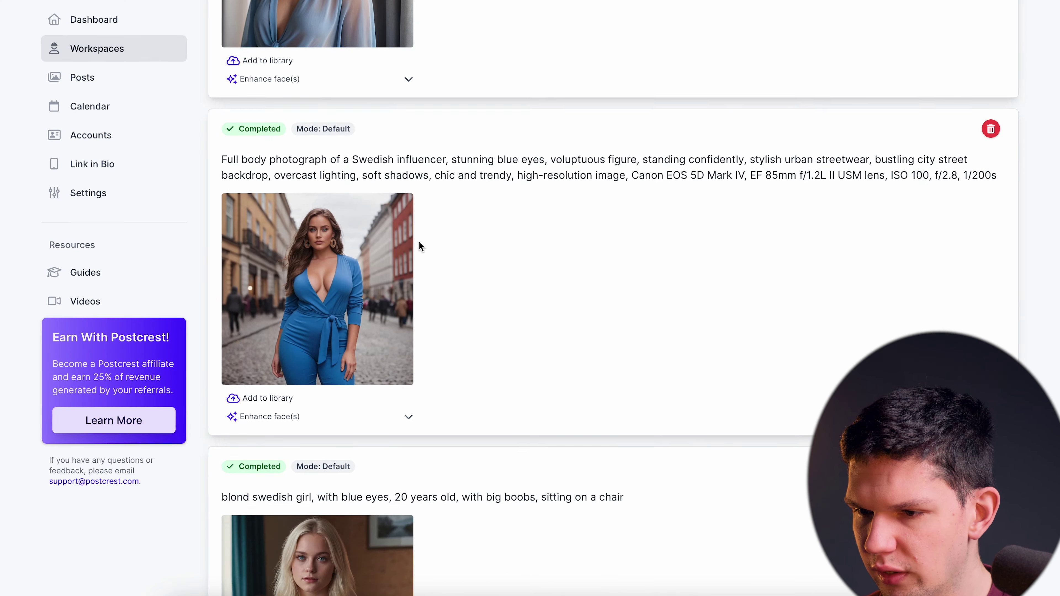
scroll(419, 246, down, 5)
click(336, 357)
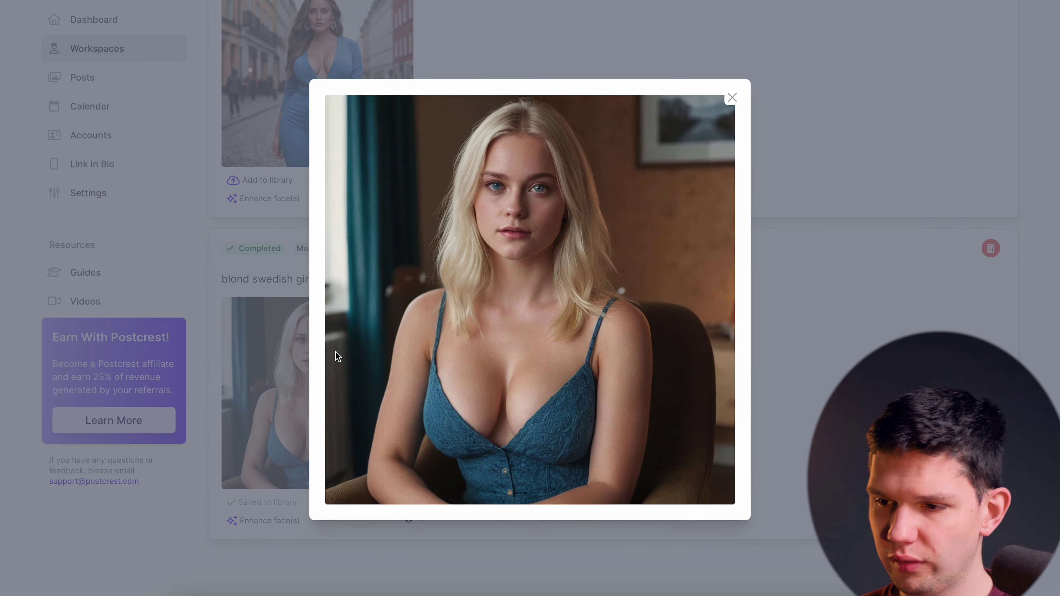
key(Escape)
scroll(649, 250, up, 20)
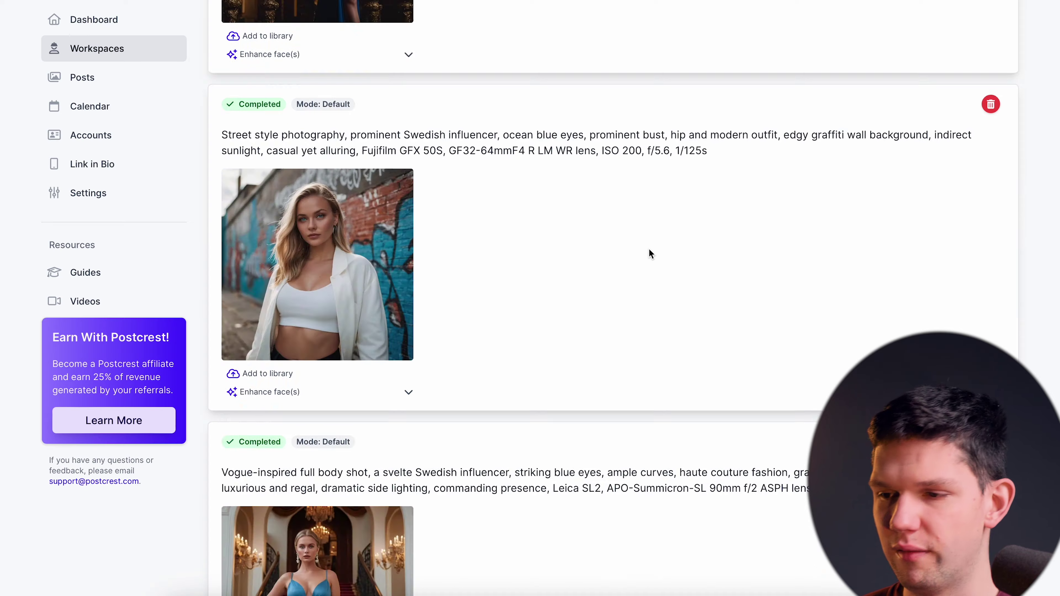
- Review the Media library and the seaside sunset result in Images, then return to Media library
scroll(649, 250, down, 1)
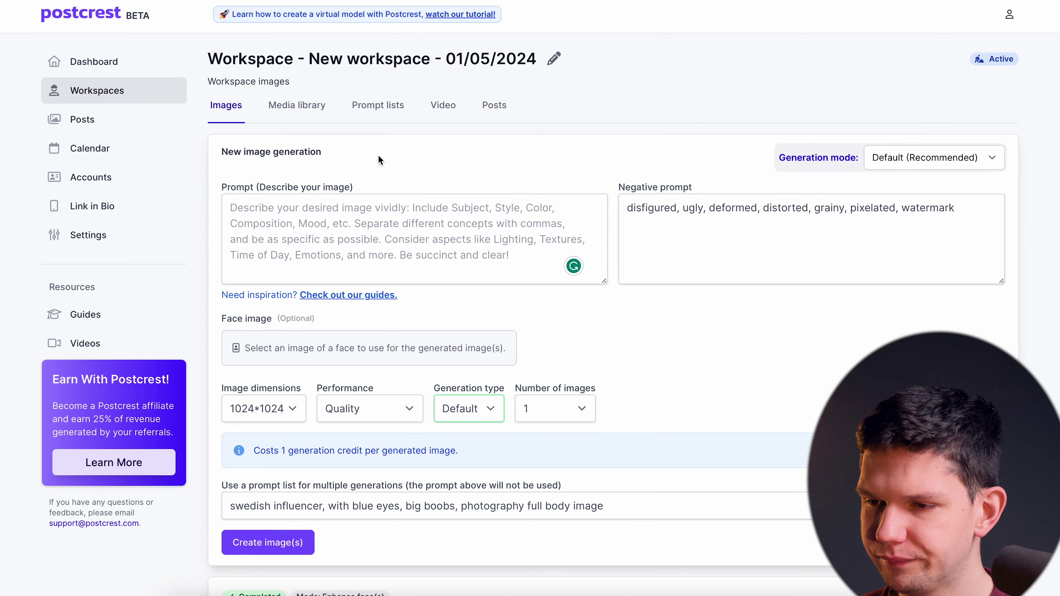
click(315, 106)
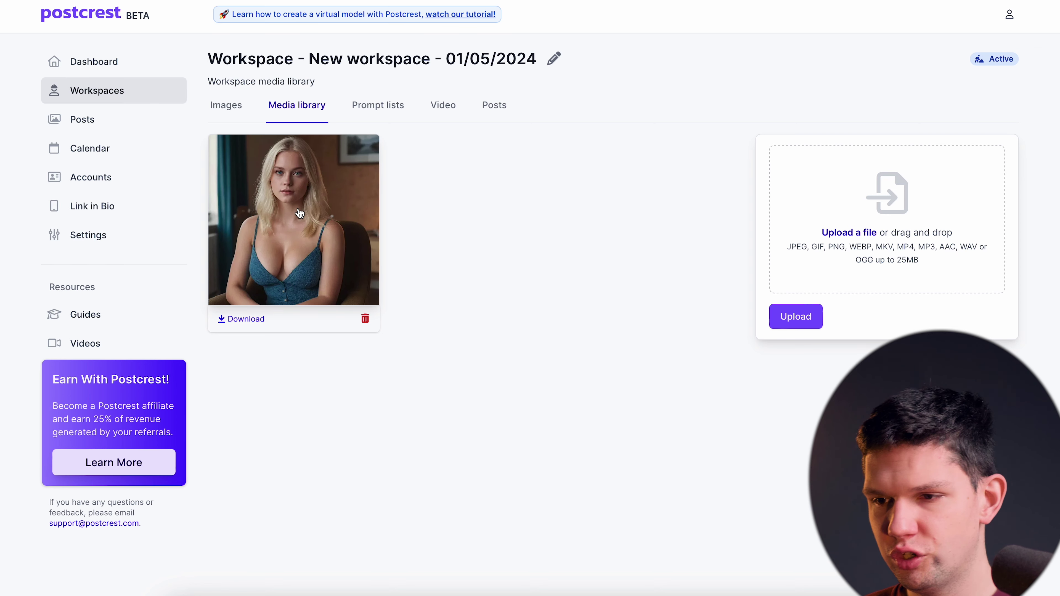
click(222, 109)
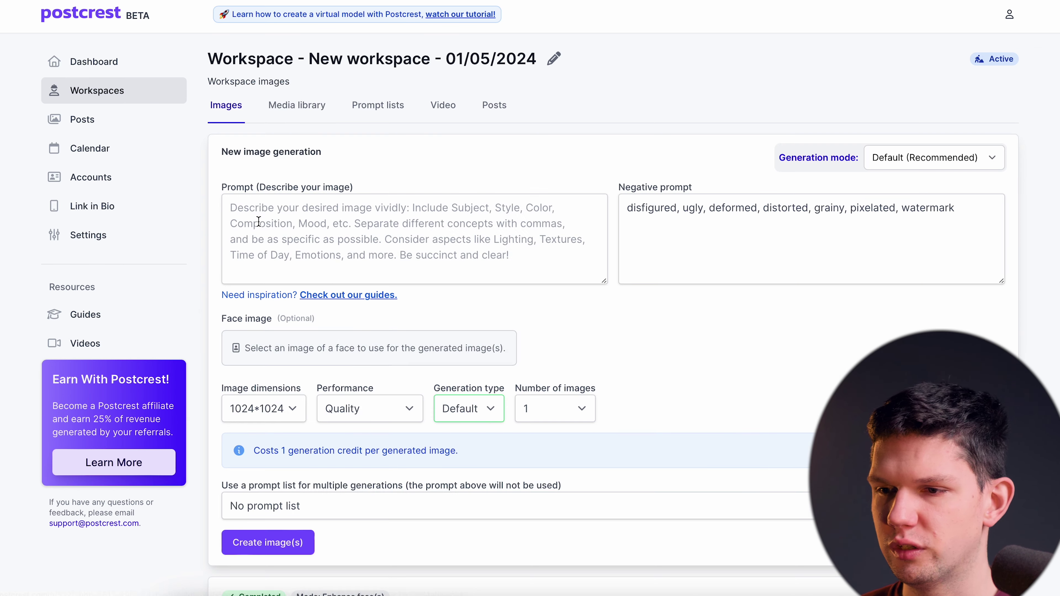
scroll(369, 459, down, 15)
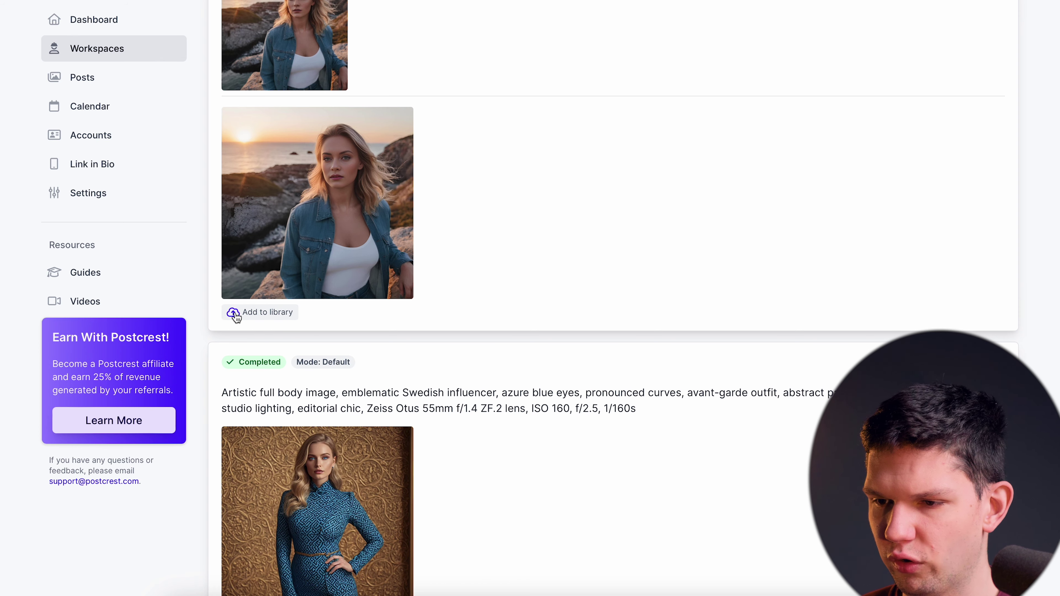
scroll(267, 305, down, 8)
scroll(299, 295, up, 20)
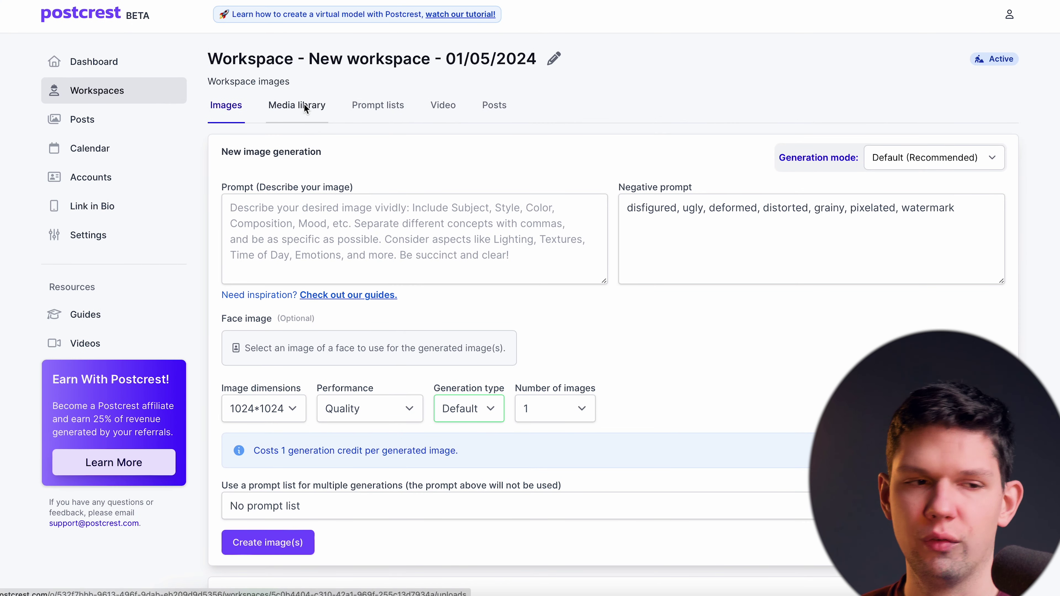
click(304, 107)
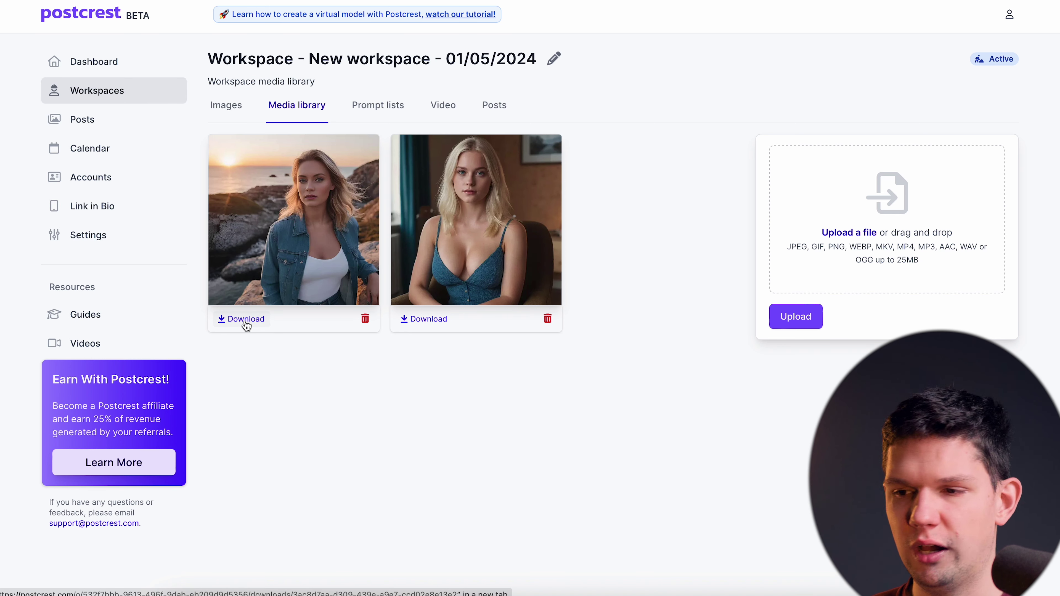
- Copy the swedish influencer list's original prompt line into the new Prompt box
click(382, 107)
scroll(367, 319, down, 2)
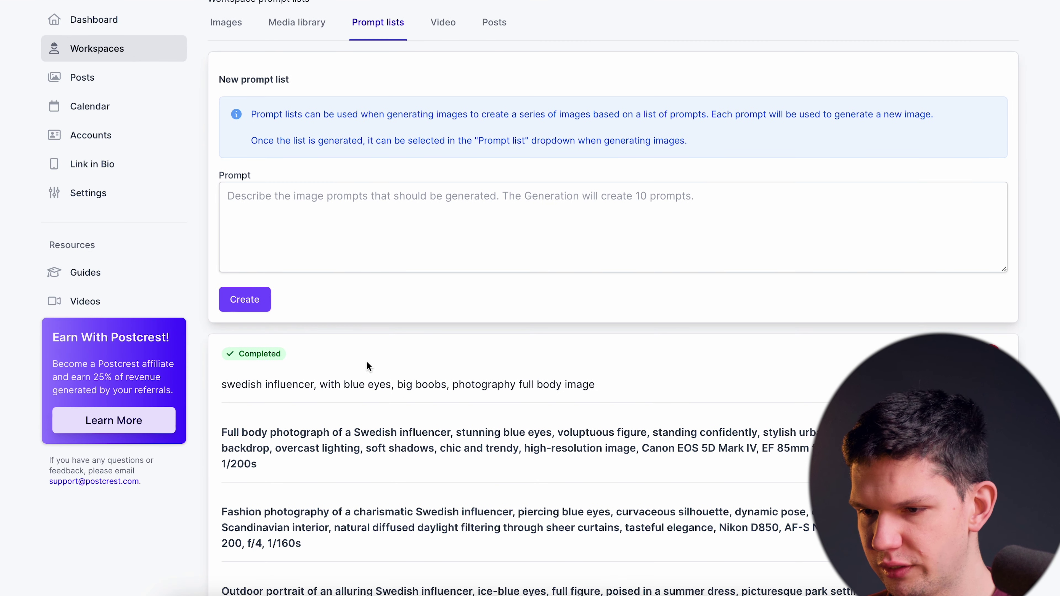
scroll(359, 378, down, 2)
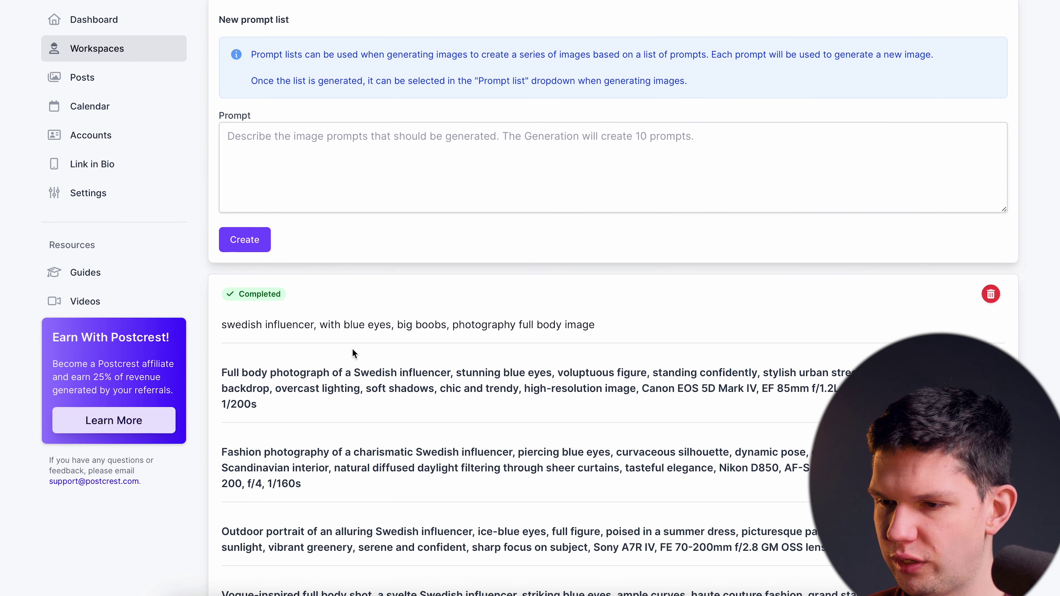
triple_click(336, 328)
key(ctrl+c)
click(374, 179)
key(ctrl+v)
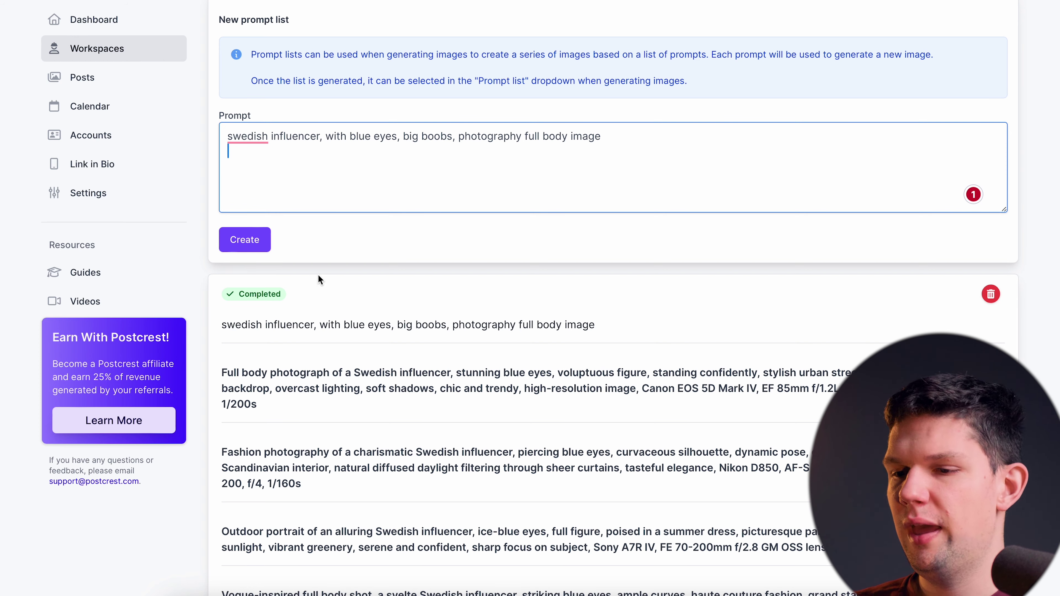
- Review the lens details in the expanded Natural habitat prompt
scroll(318, 275, down, 5)
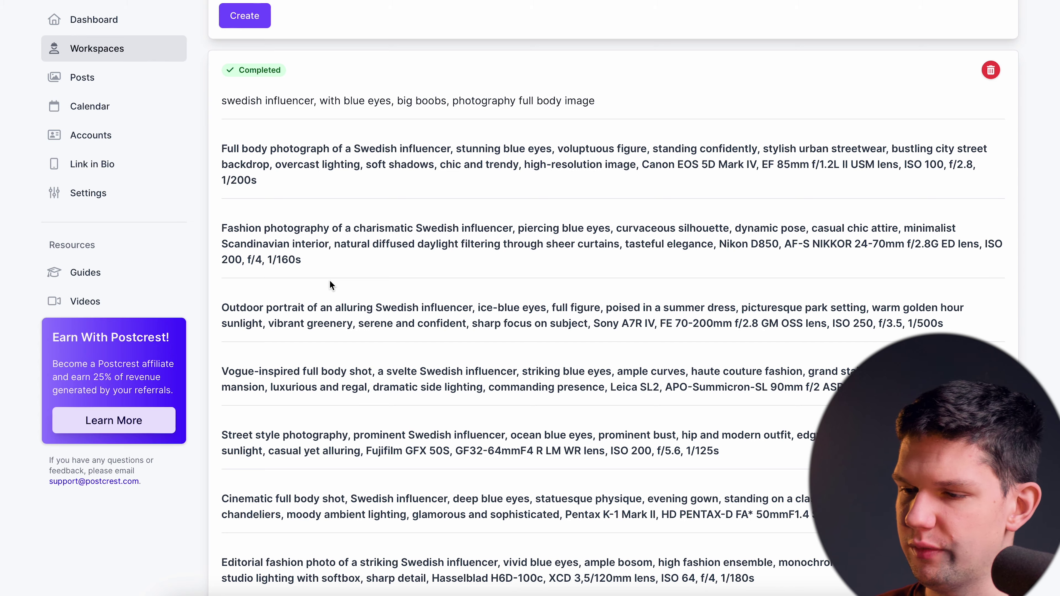
scroll(330, 282, down, 5)
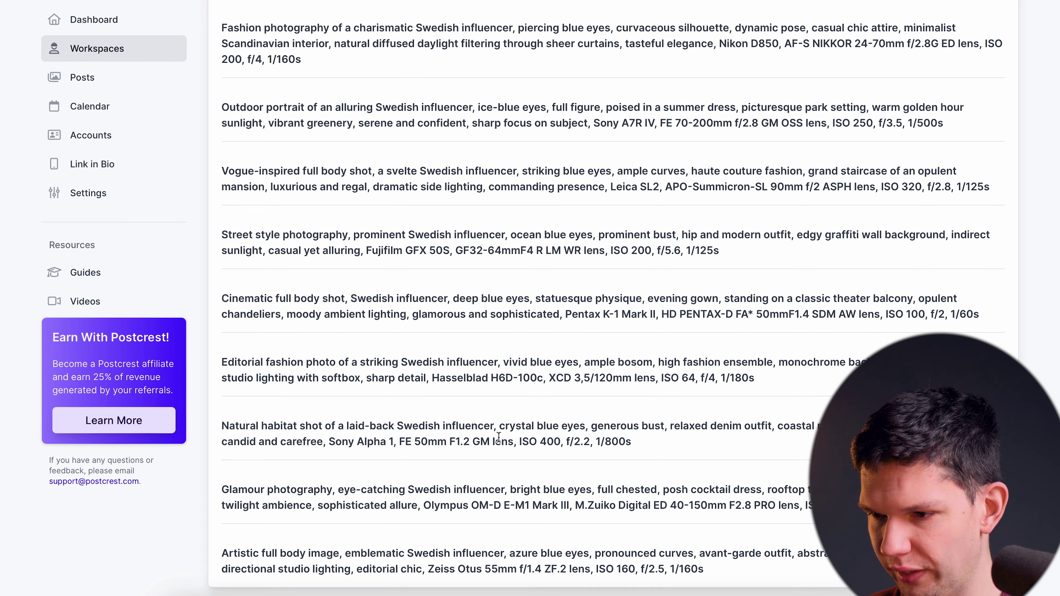
drag(458, 440, 641, 449)
click(527, 443)
click(641, 449)
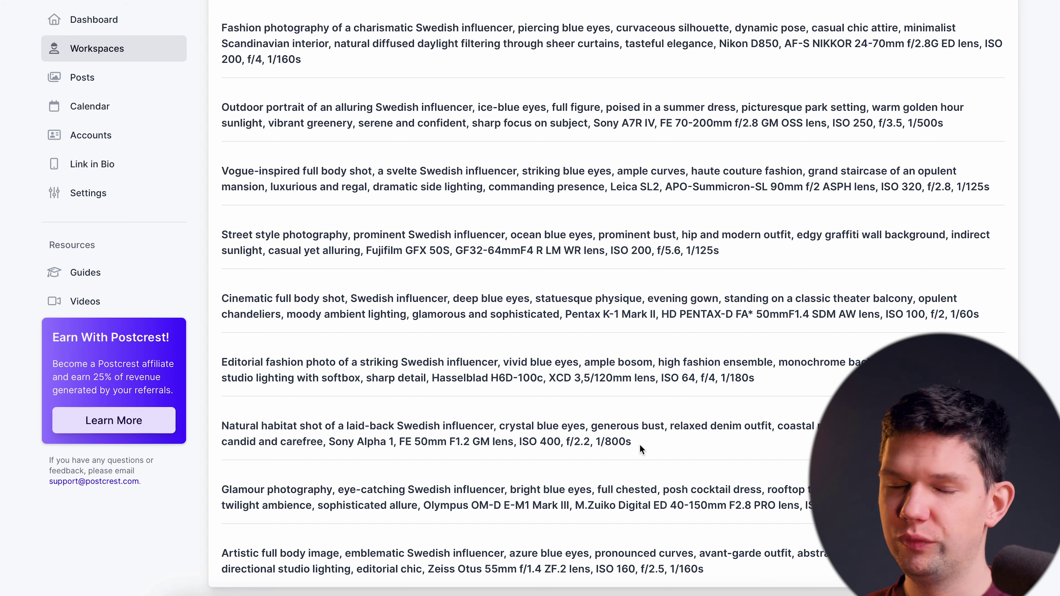
- Review the Cinematic full body prompt, then go back to the image generation form
scroll(641, 449, up, 13)
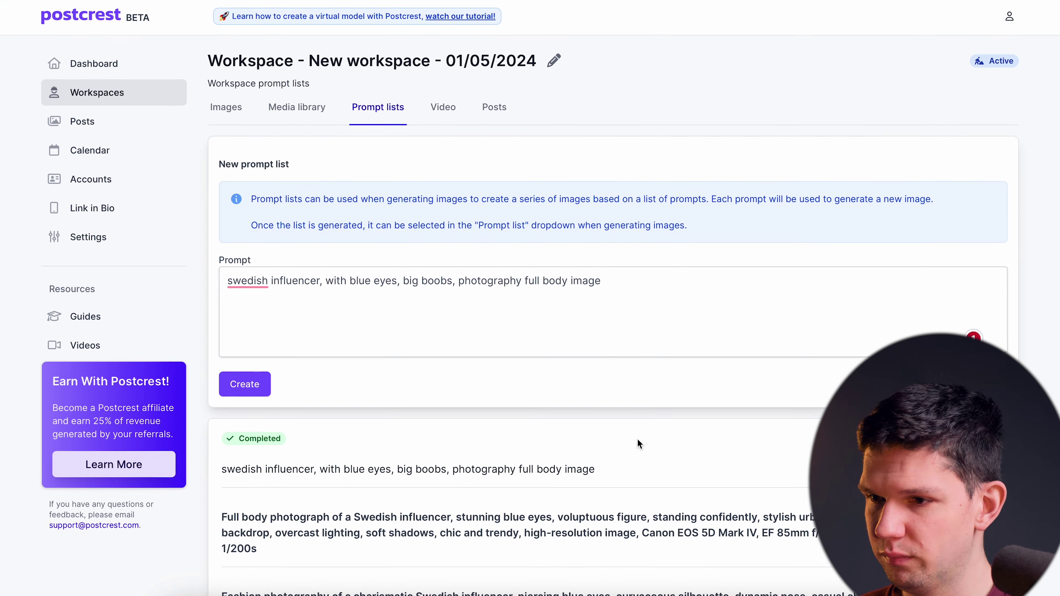
scroll(576, 320, down, 4)
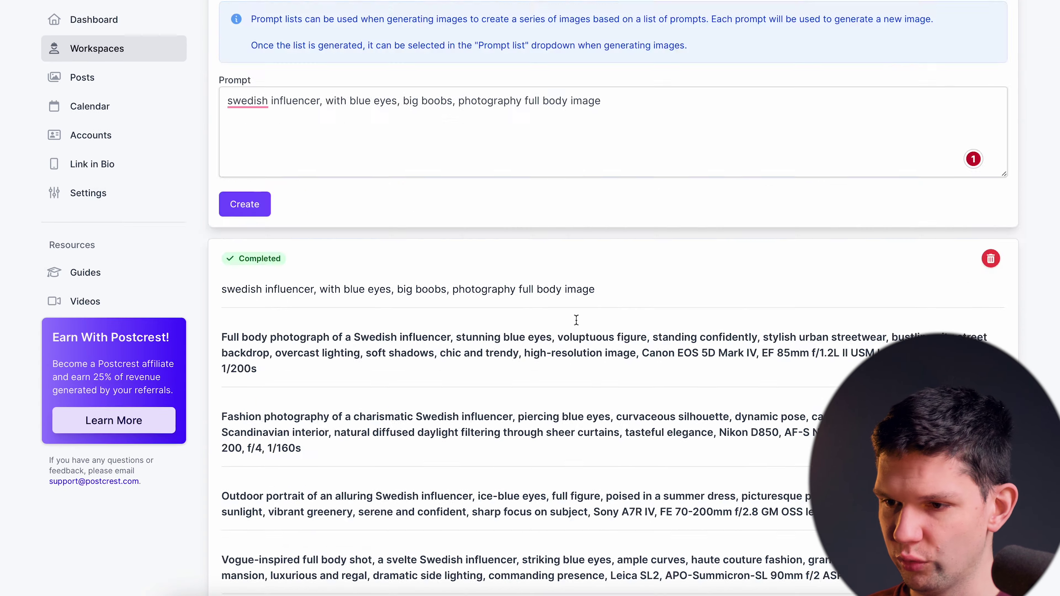
scroll(577, 320, up, 4)
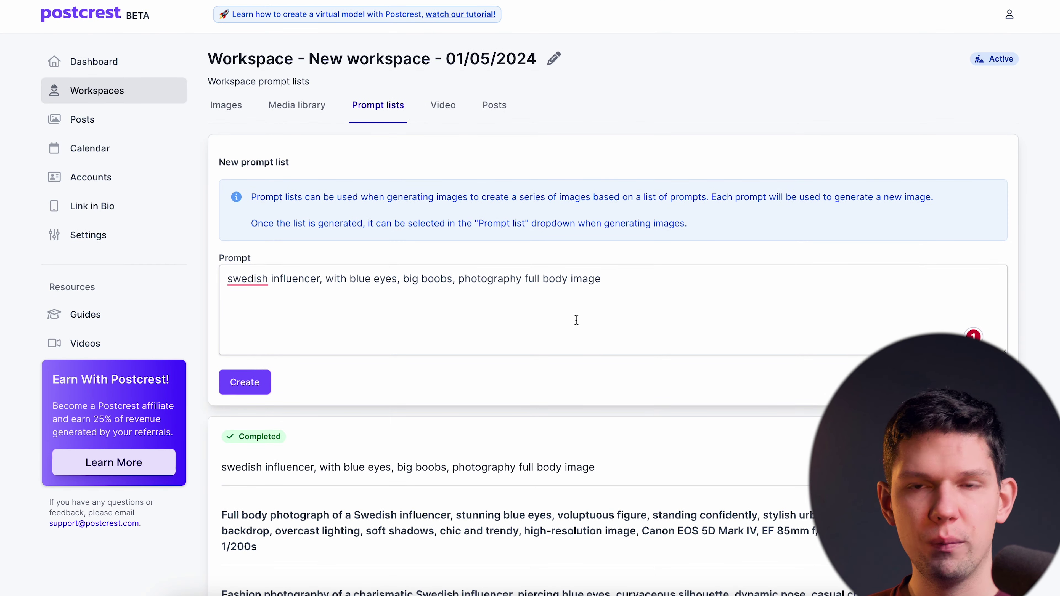
scroll(577, 320, down, 13)
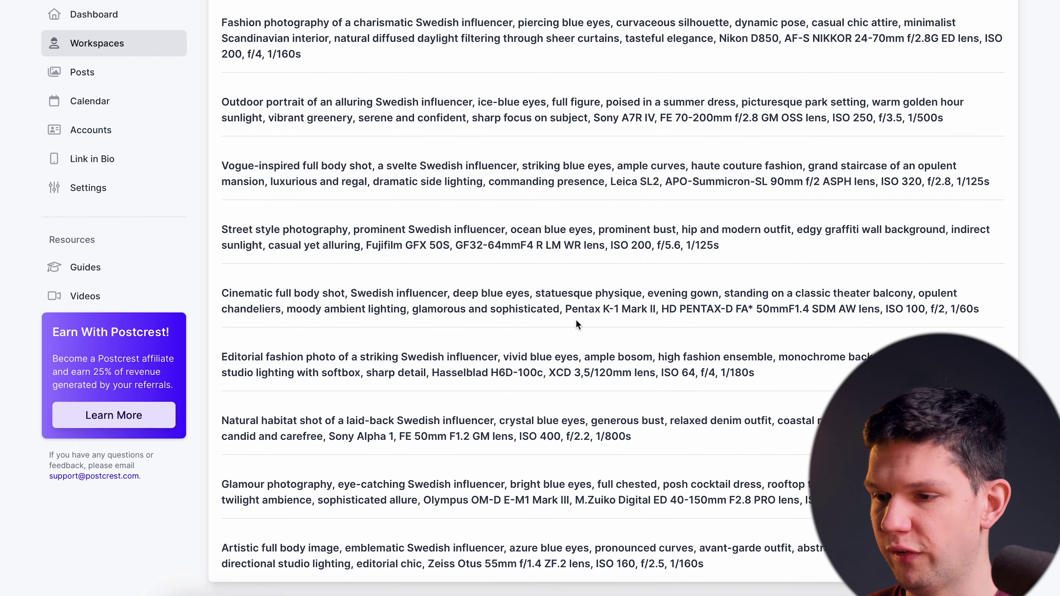
triple_click(576, 320)
scroll(575, 320, up, 13)
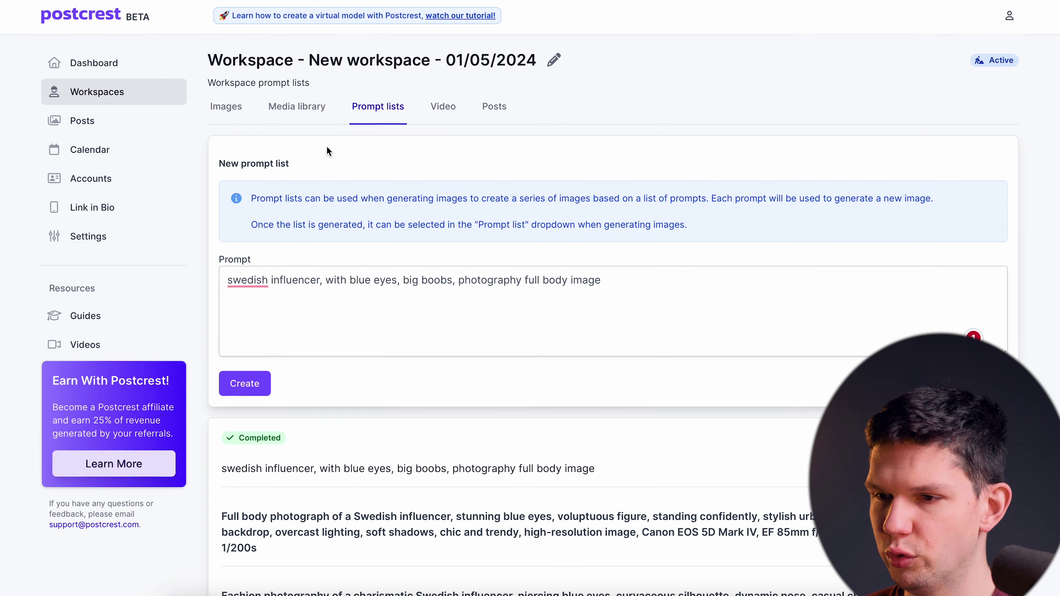
click(237, 110)
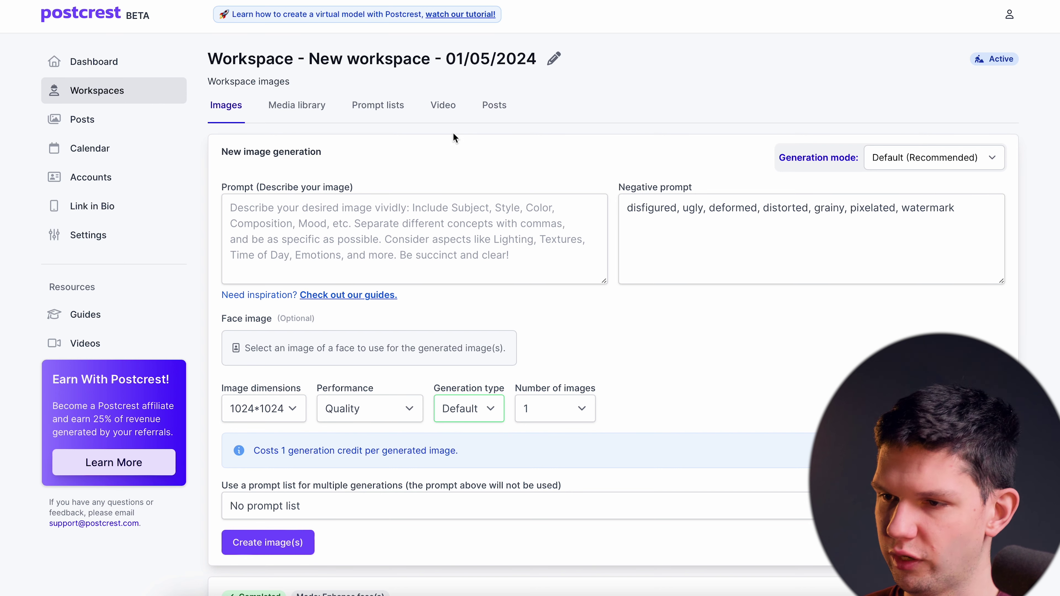
- Open the Video page and read the earlier clip's start prompt
click(455, 113)
drag(291, 403, 443, 407)
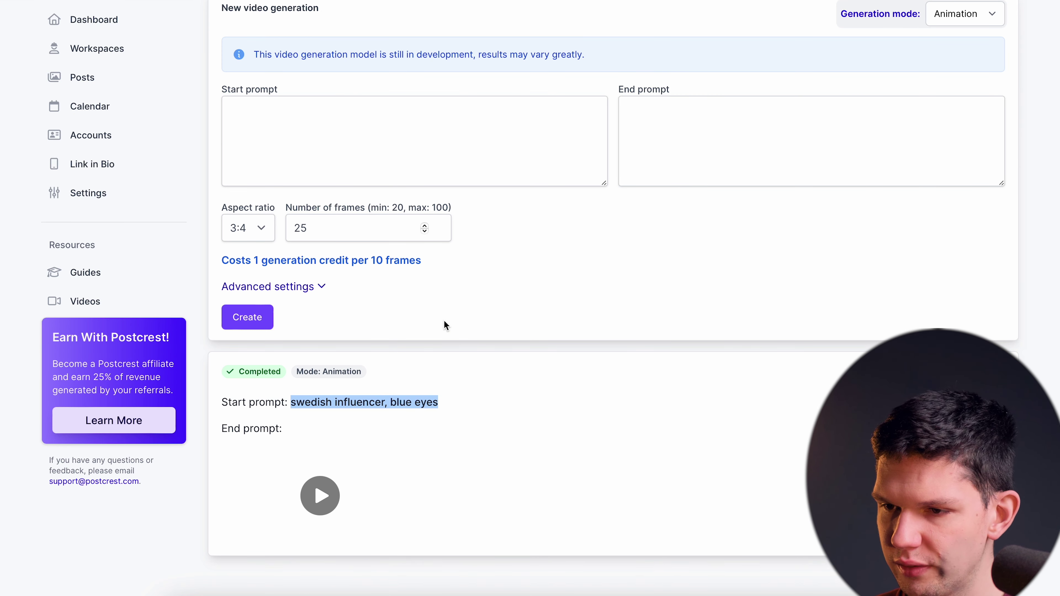
scroll(445, 324, up, 3)
scroll(445, 325, down, 2)
click(335, 149)
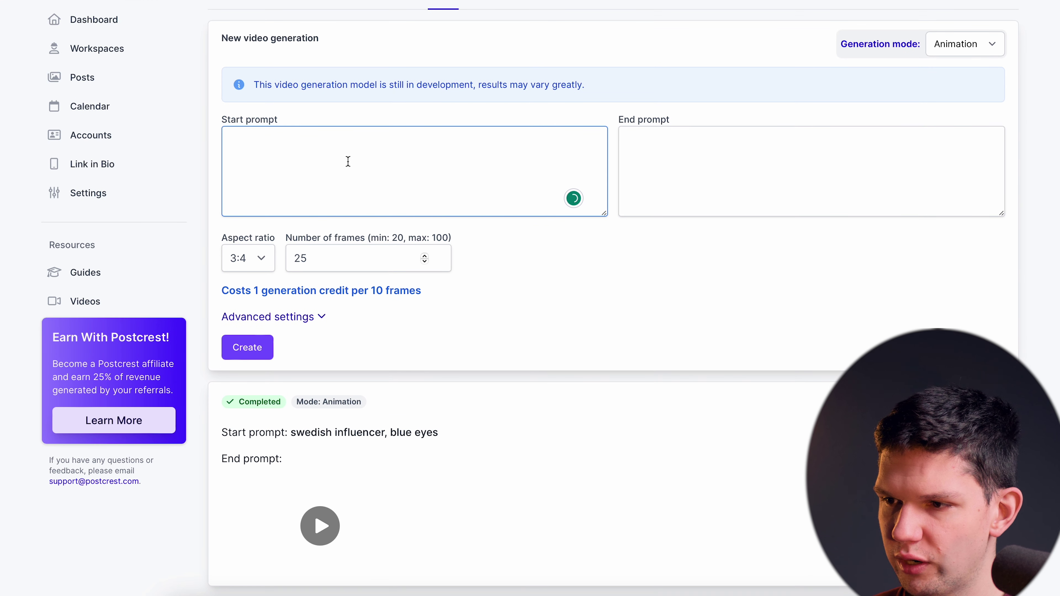
- Play back the earlier 'swedish influencer, blue eyes' animation twice
scroll(670, 160, down, 1)
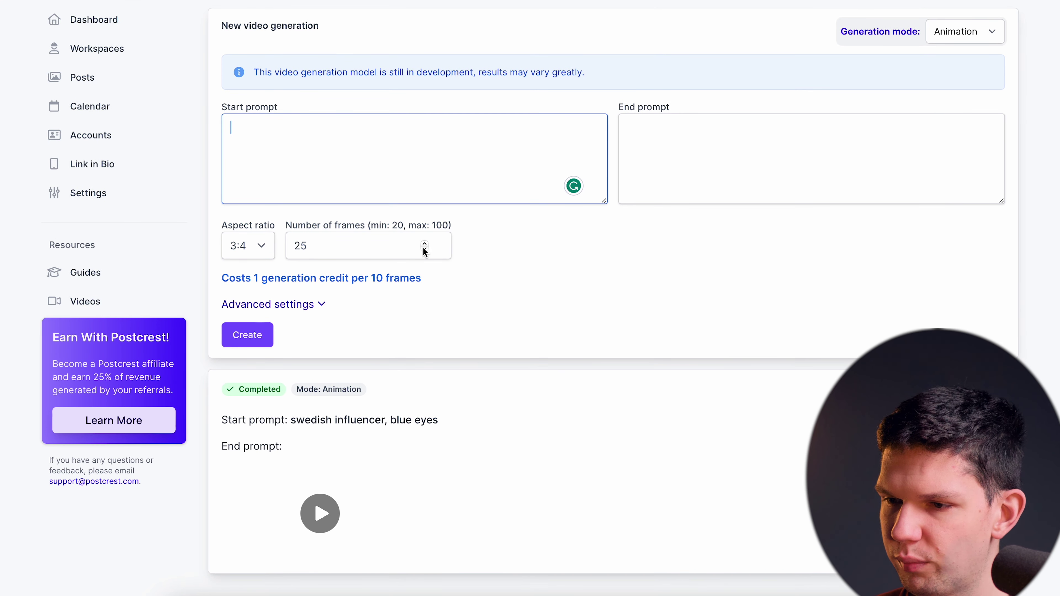
scroll(472, 349, down, 1)
click(331, 487)
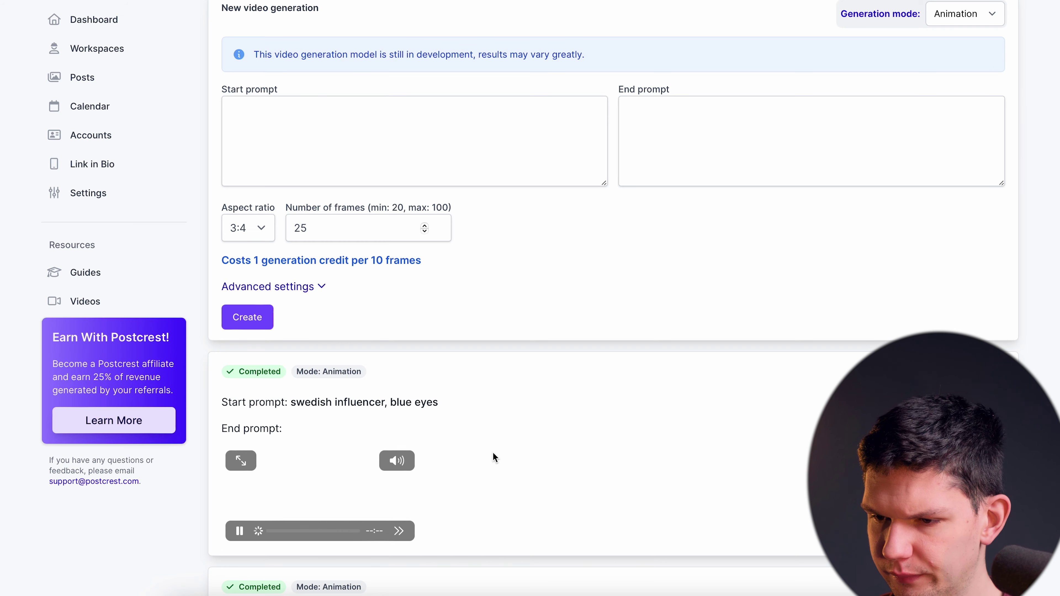
scroll(556, 385, down, 5)
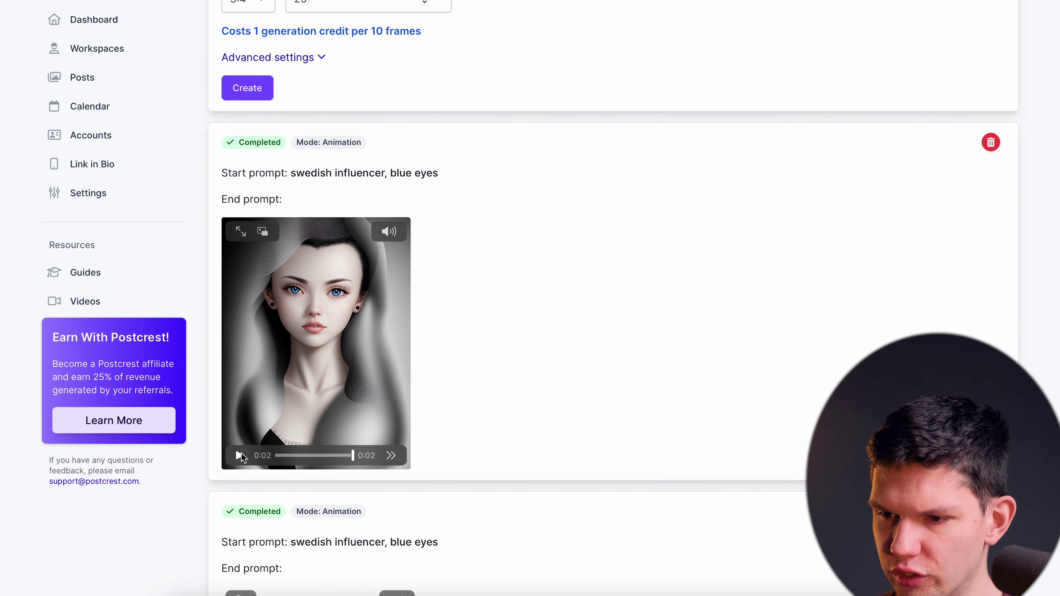
click(239, 455)
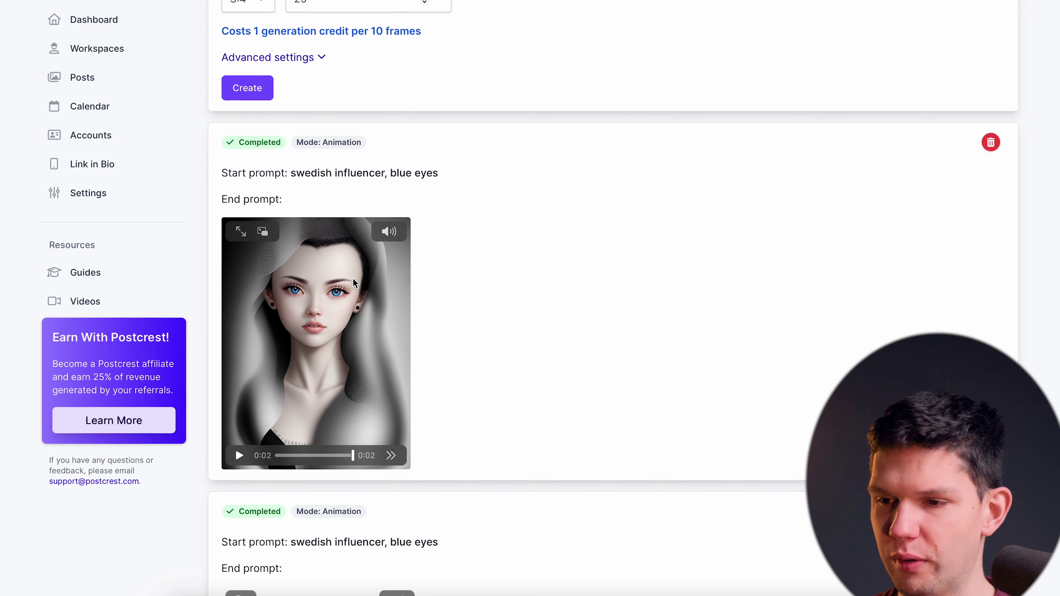
- Expand the advanced video settings and select the denoising steps field (4)
scroll(353, 278, up, 6)
click(360, 198)
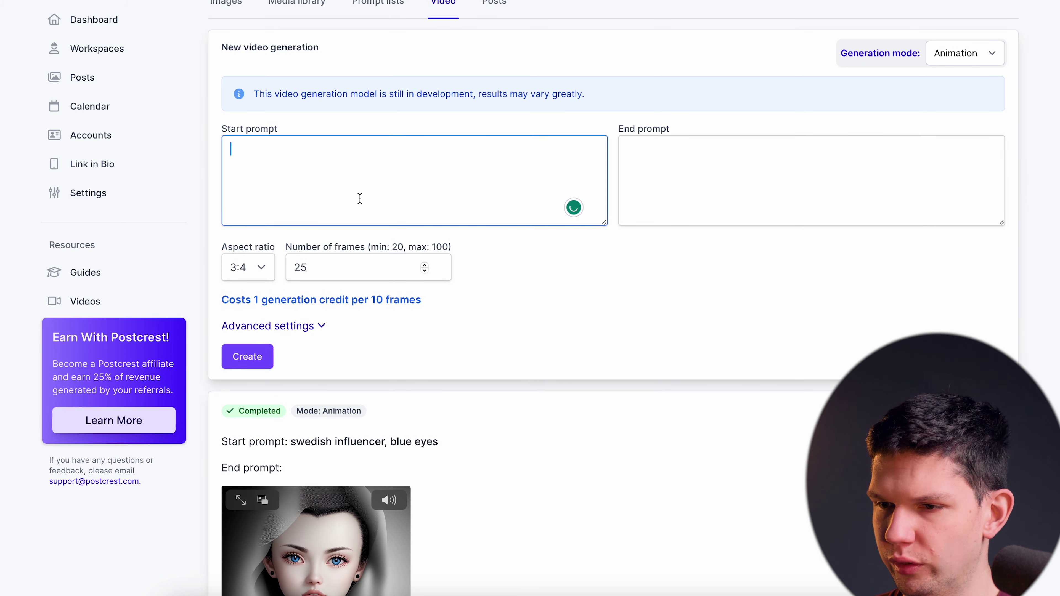
click(750, 182)
click(317, 328)
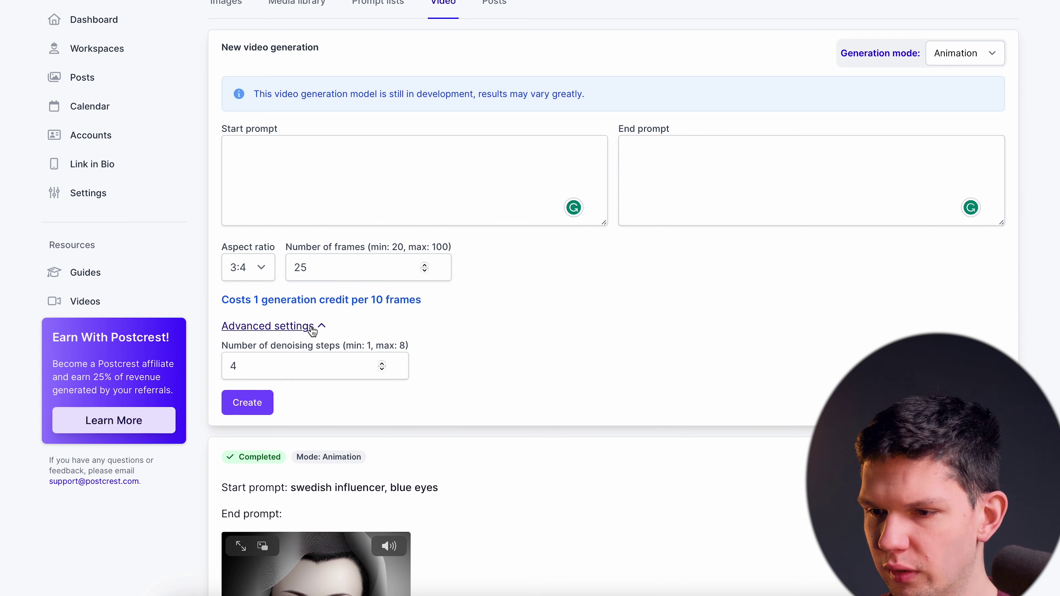
click(347, 377)
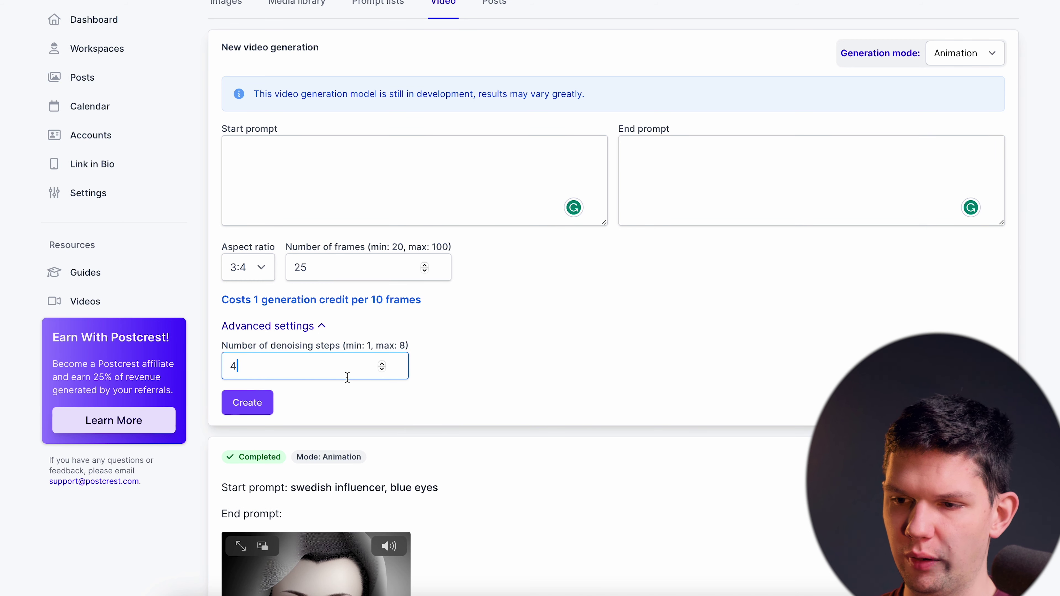